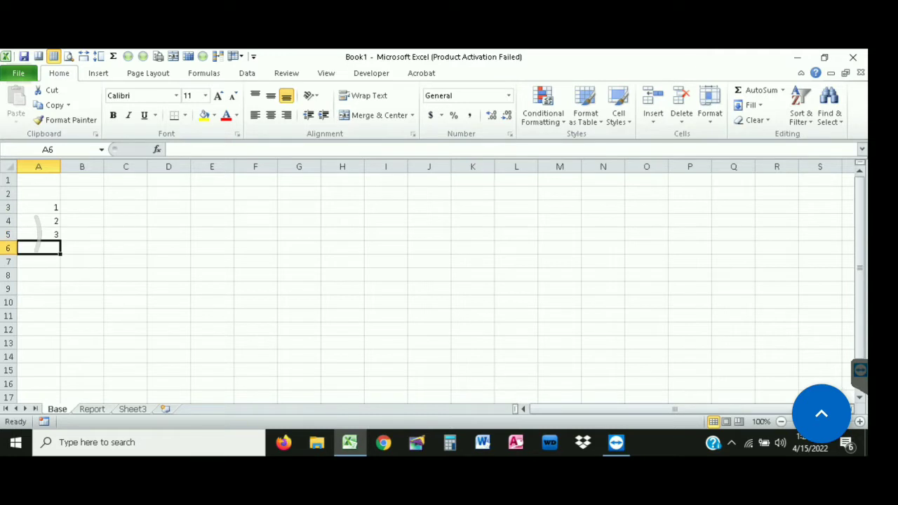
Dismiss the activation notice and enter MaMa in B3, fixing its capitalisation typo
left_click(82, 207)
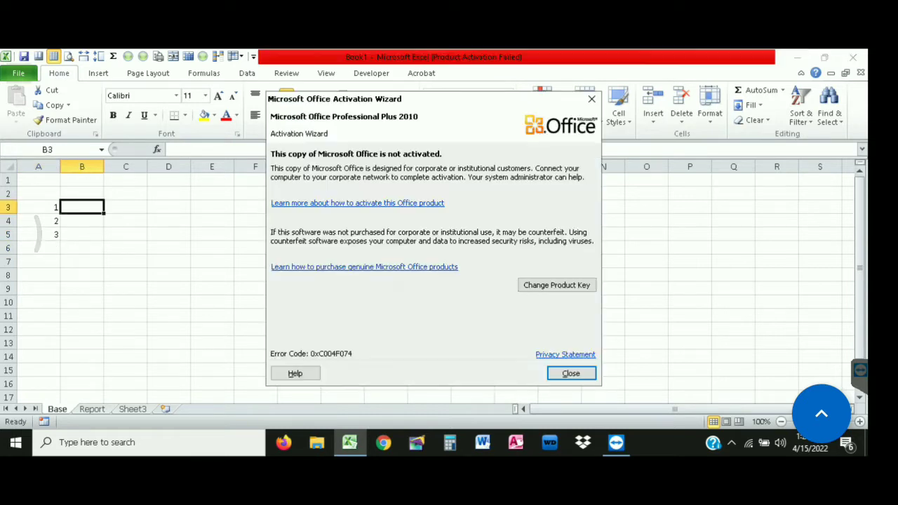
left_click(571, 374)
type("MaMA")
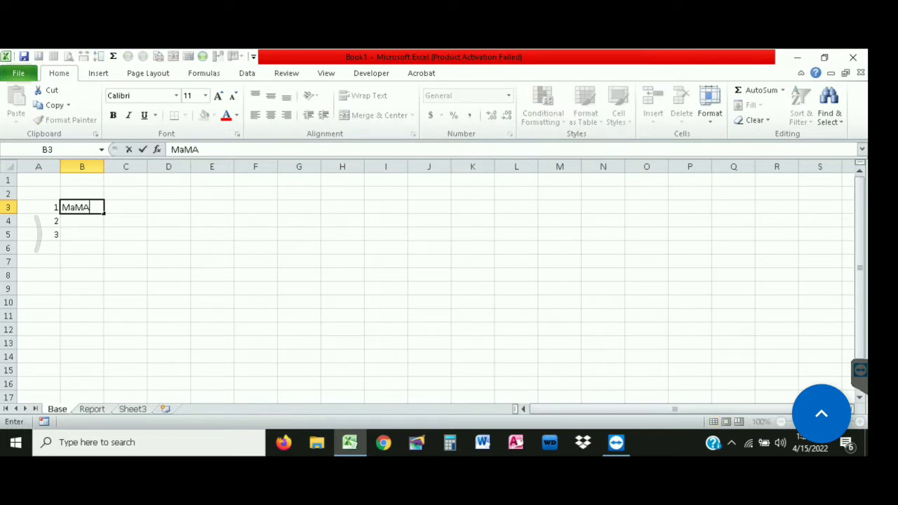
key("Return")
key("Up")
key("F2")
key("BackSpace")
type("a")
key("Return")
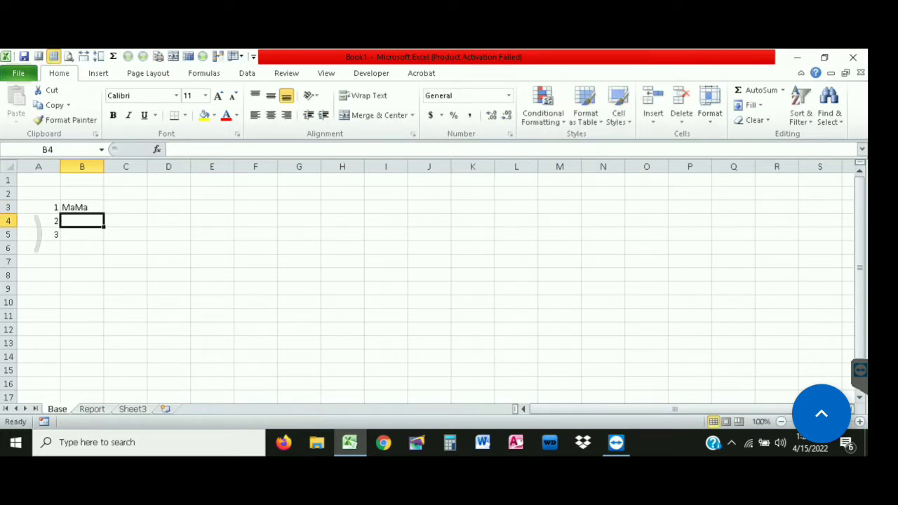
Enter HlaHla in B4 and WahWah in B5
type("HlaH")
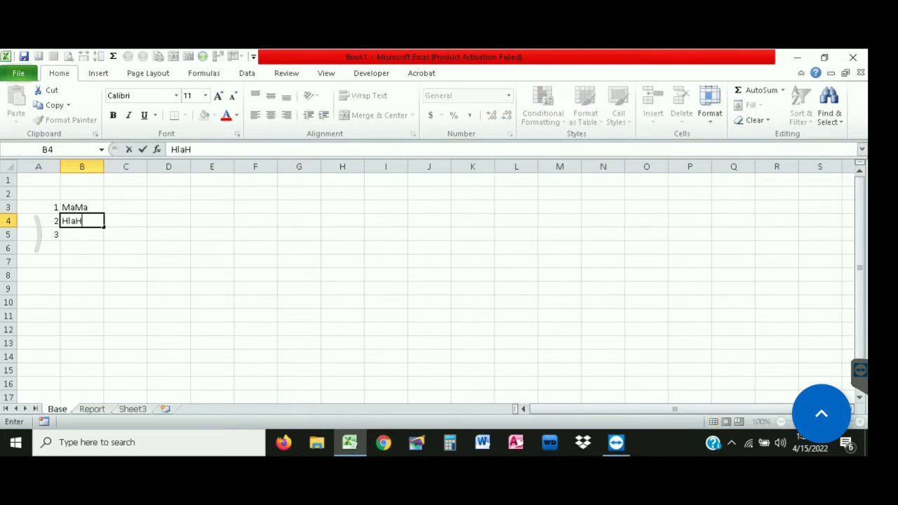
type("la")
key("Return")
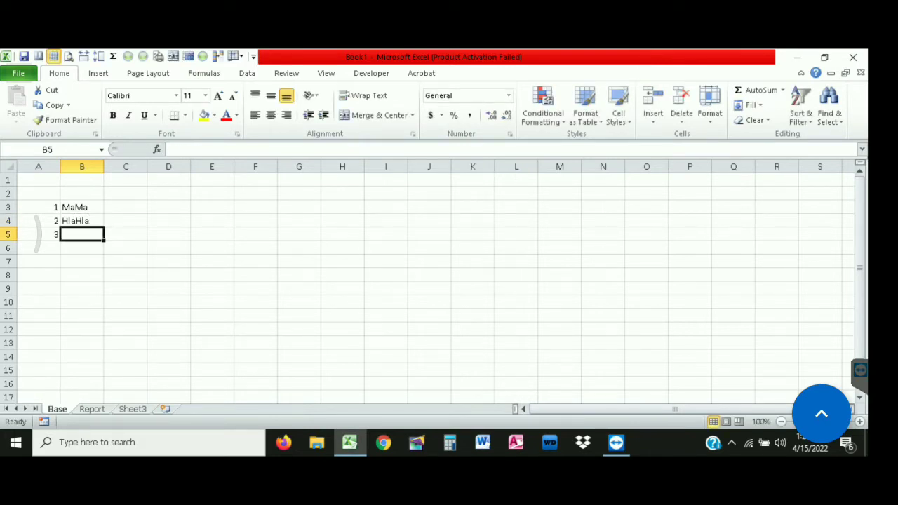
type("WahWah")
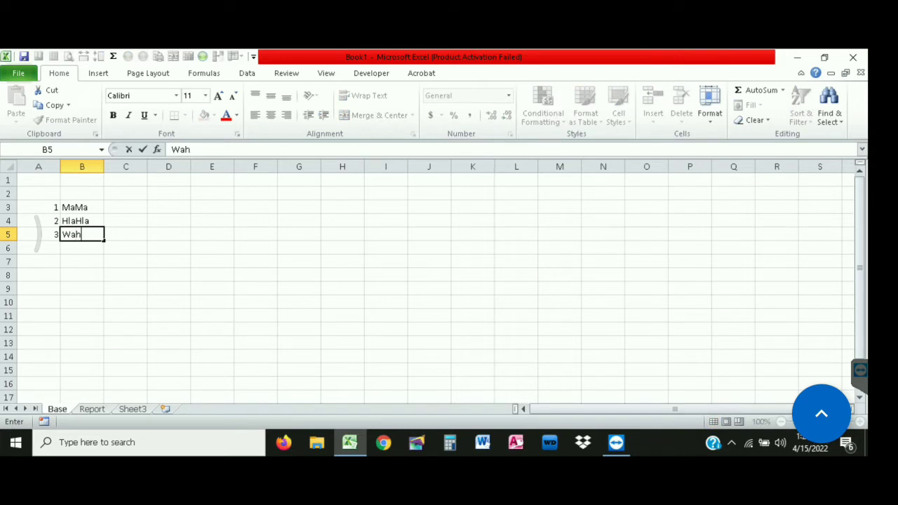
key("Return")
type("'")
key("Return")
Autofit column A to its numbers, then widen it slightly
left_click_drag(81, 208, 81, 235)
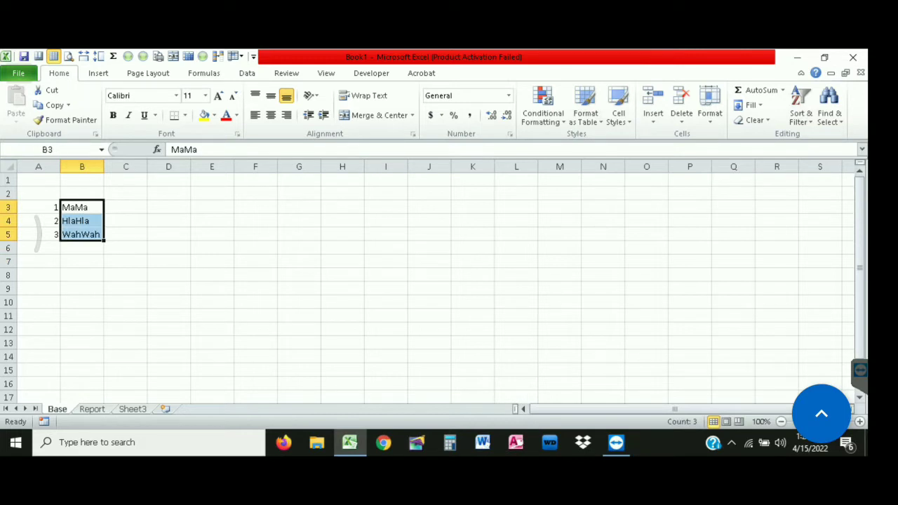
double_click(60, 166)
left_click_drag(26, 166, 39, 166)
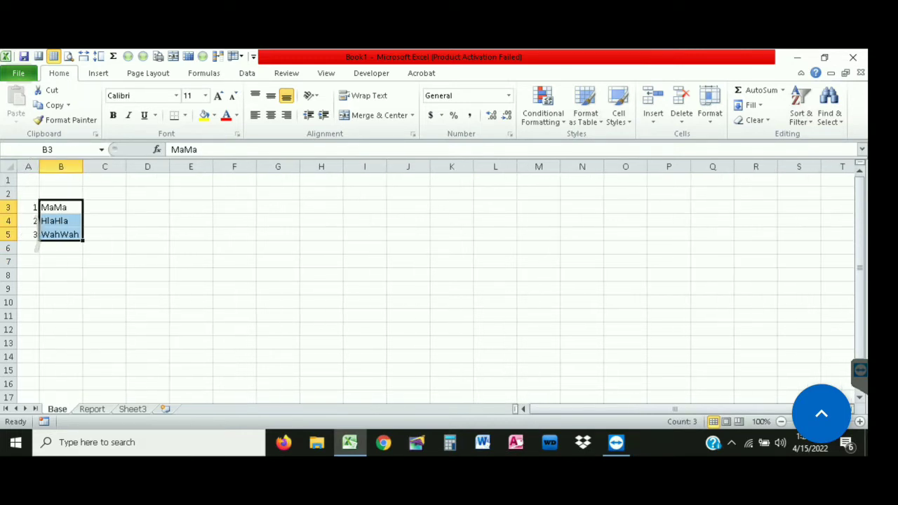
left_click(191, 275)
left_click_drag(105, 208, 104, 234)
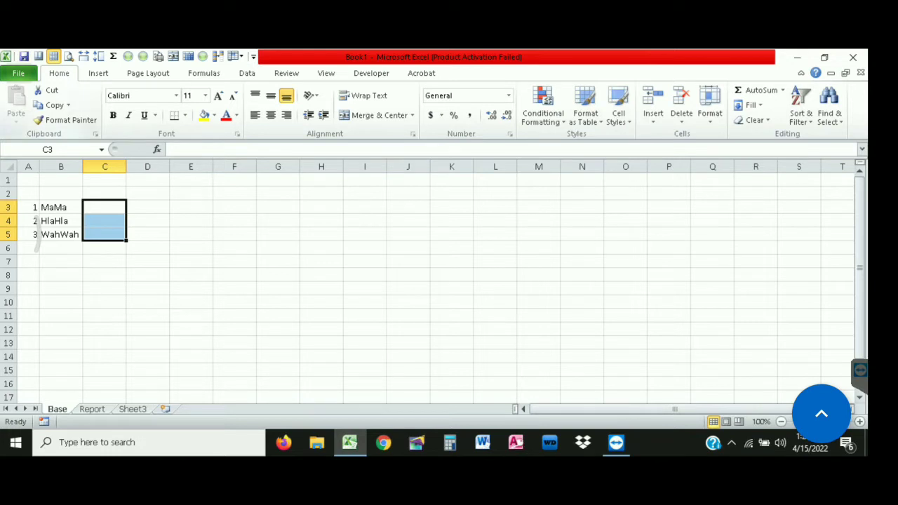
Insert the three JPG photos from the Downloads folder onto the Base sheet
left_click(98, 73)
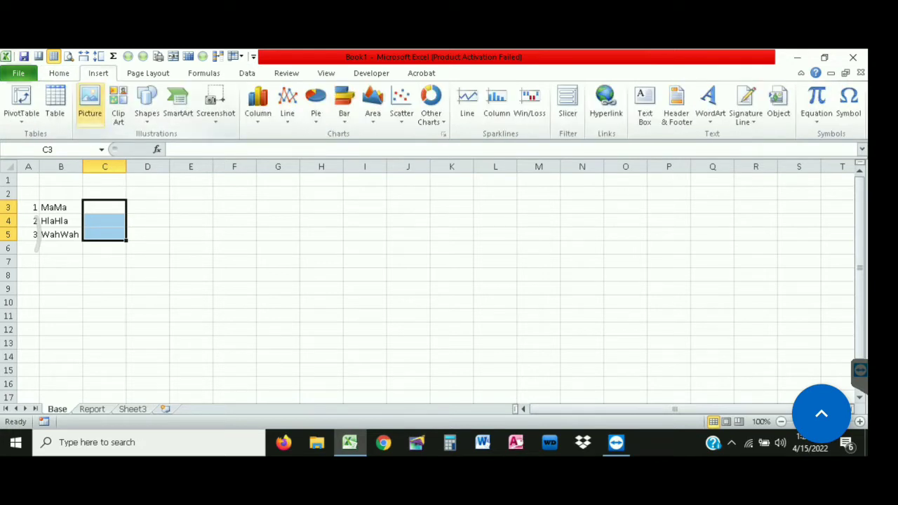
left_click(90, 104)
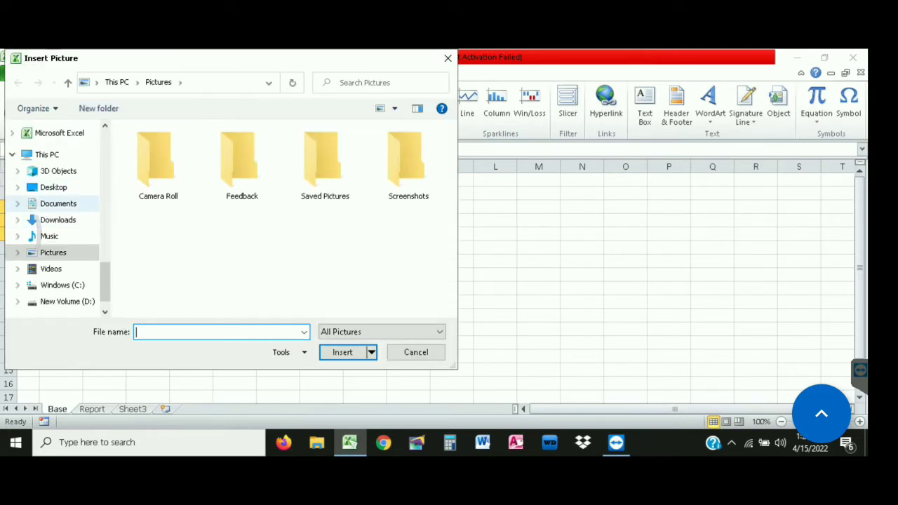
left_click(58, 220)
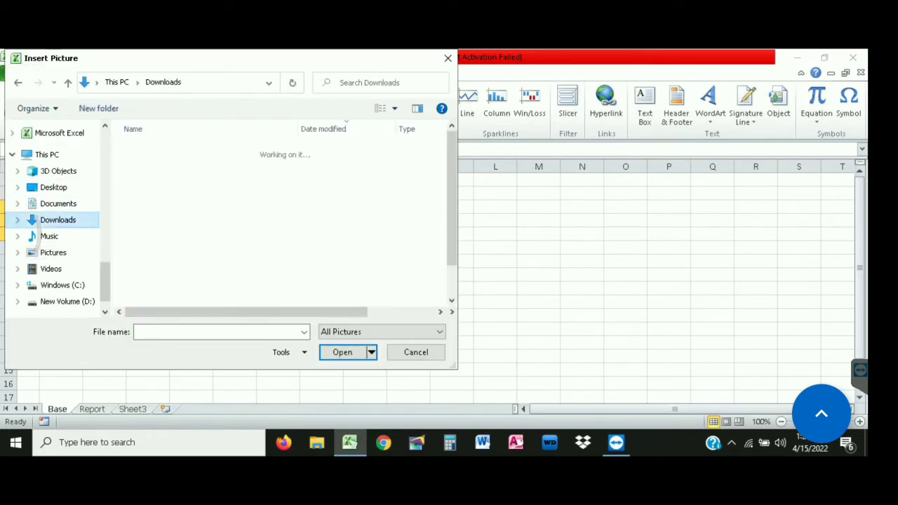
left_click(154, 169)
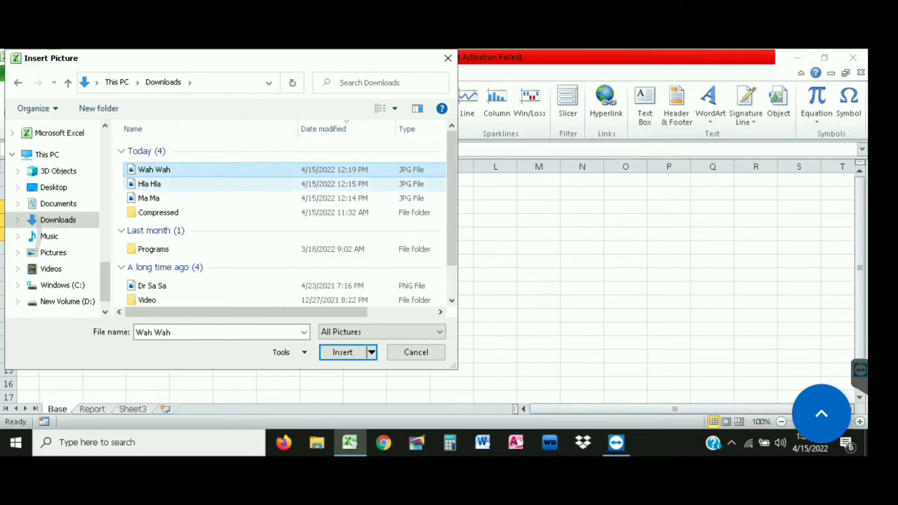
left_click(148, 198, "shift")
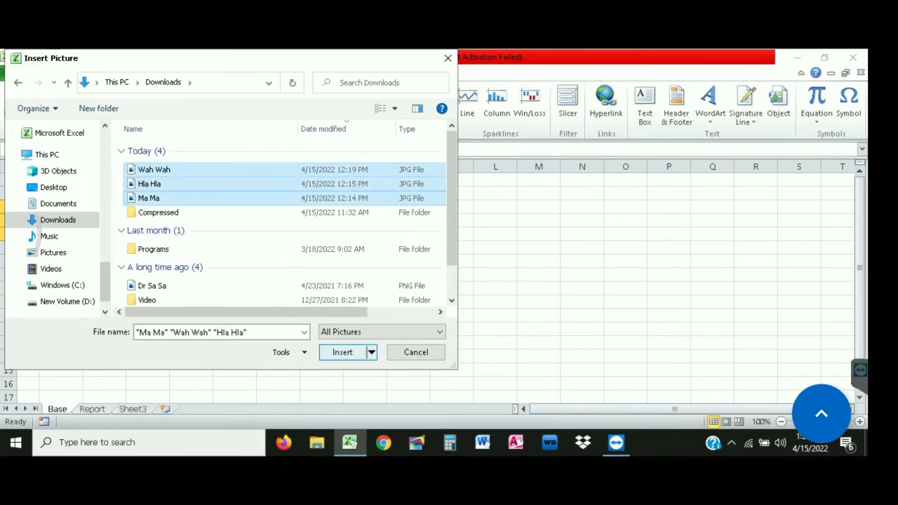
left_click(342, 352)
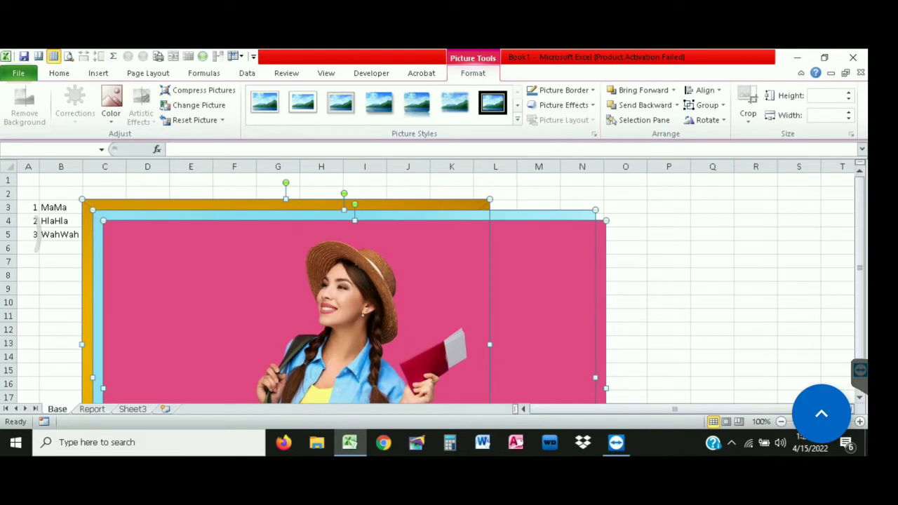
Shrink the three photos by dragging a corner and move them up and left
left_click_drag(82, 199, 246, 317)
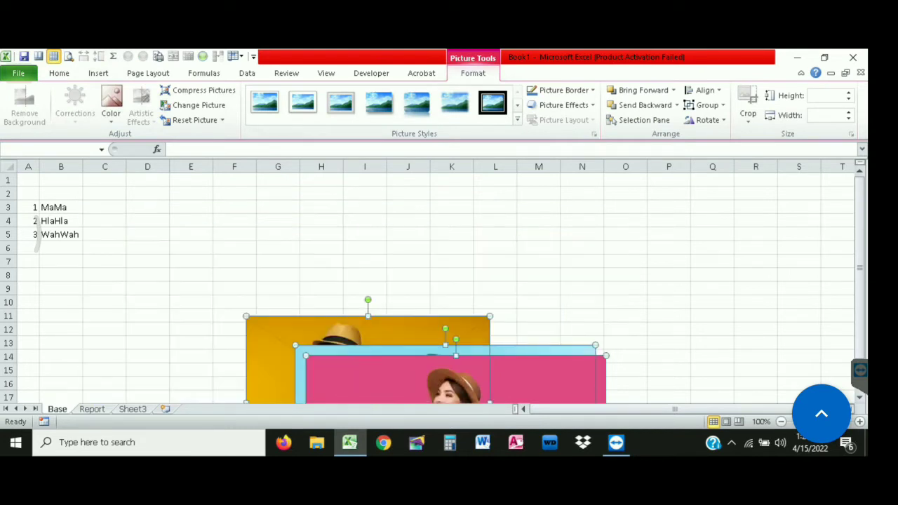
scroll(421, 280, "down", 1)
left_click_drag(246, 276, 343, 345)
left_click_drag(399, 383, 292, 217)
In Format Picture's size settings, bring the photos' height and width to about 1.5 inches
key("ctrl+1")
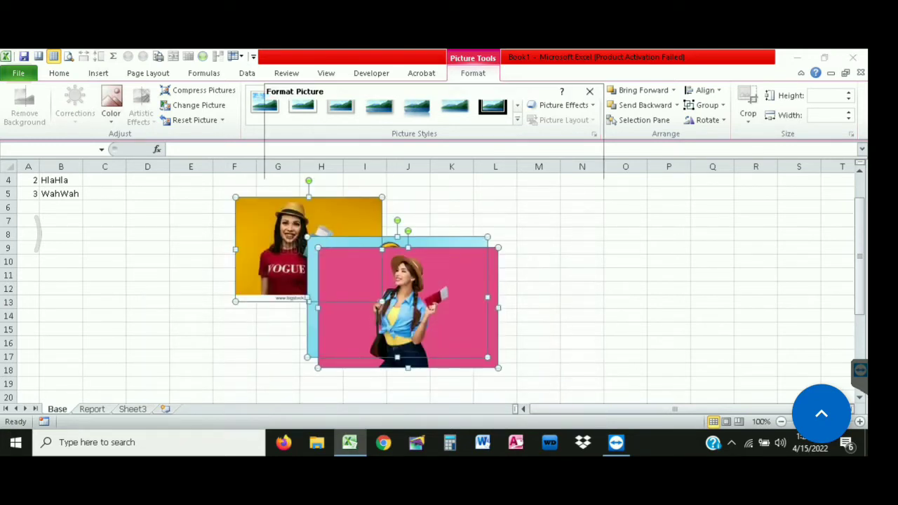
left_click(307, 317)
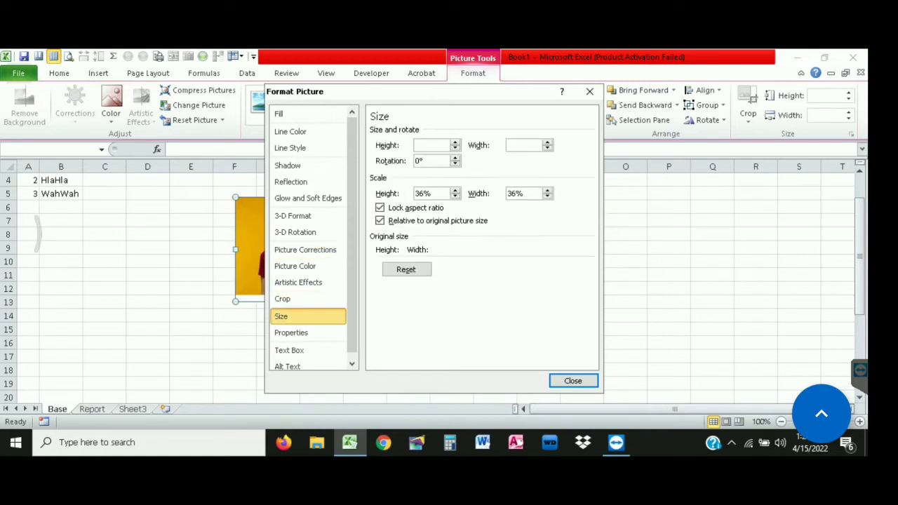
left_click(455, 142)
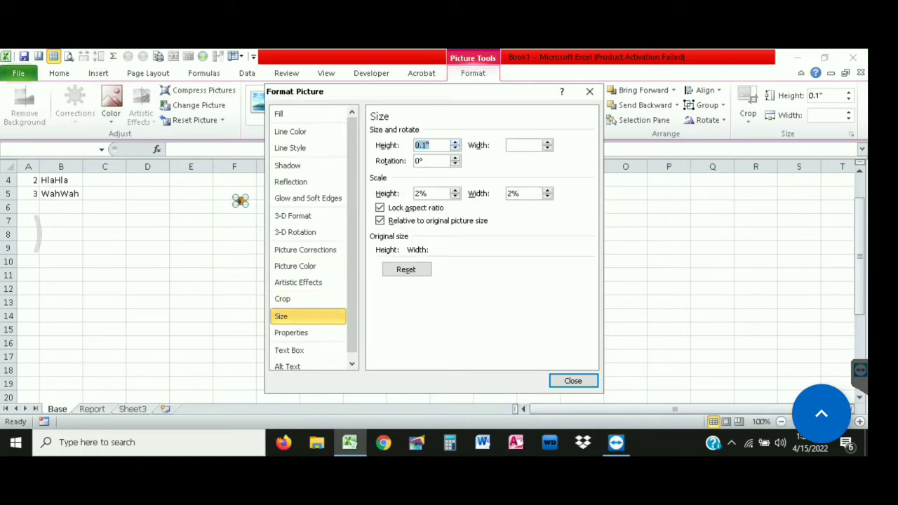
left_click(455, 142)
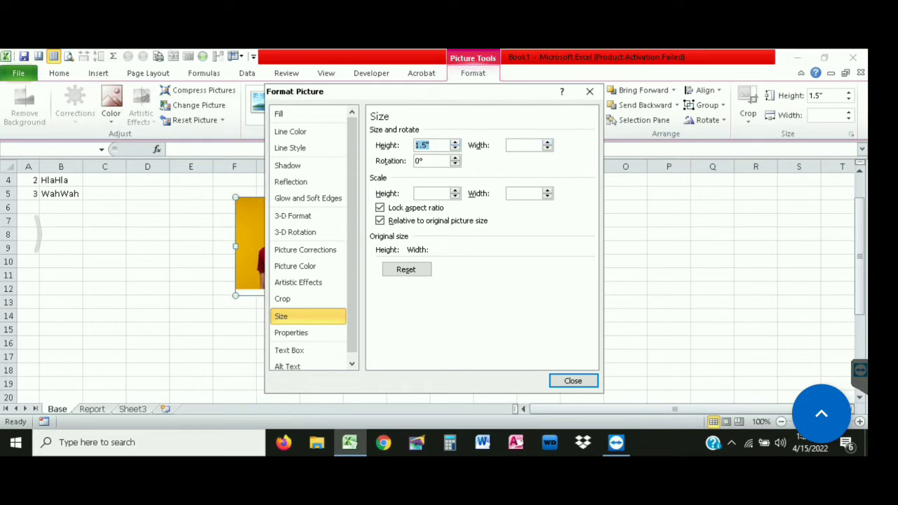
left_click(523, 146)
left_click(547, 142)
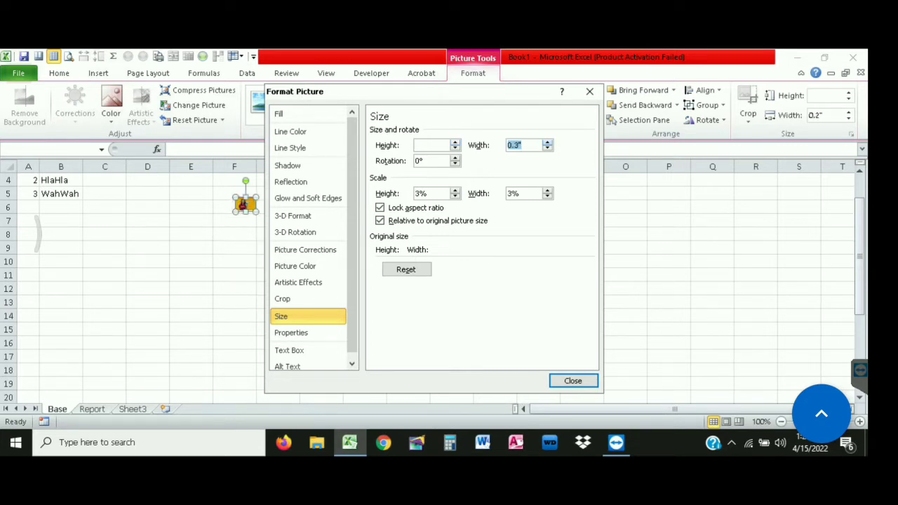
left_click(547, 141)
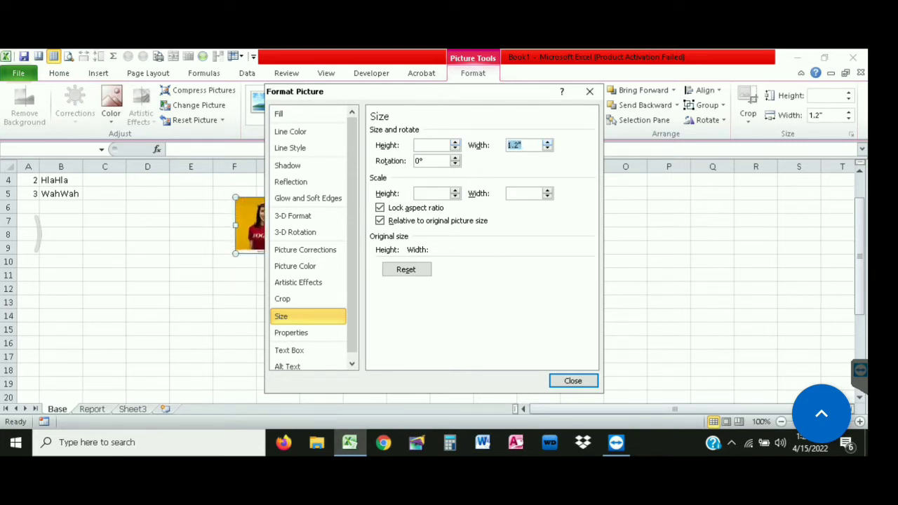
left_click(547, 142)
left_click(547, 142)
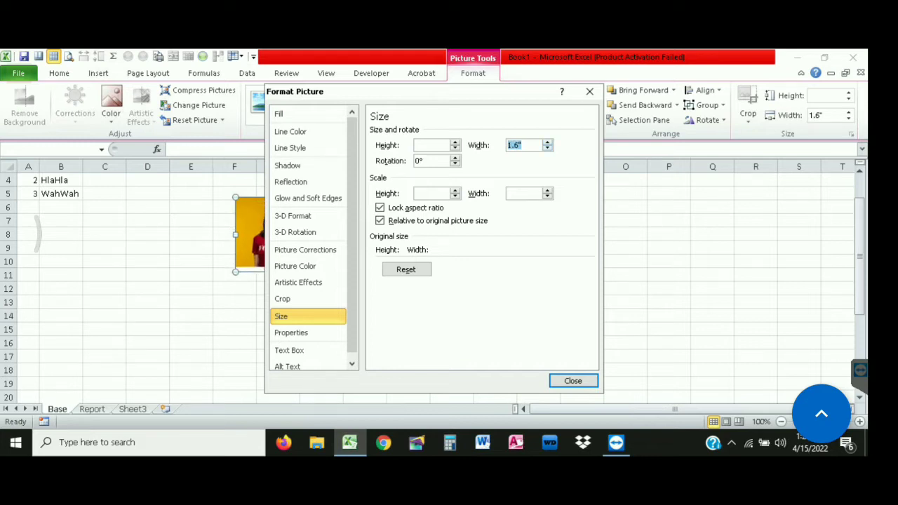
left_click(547, 148)
Set the photos' scale height to 1.5 and apply the size settings
left_click_drag(554, 92, 771, 136)
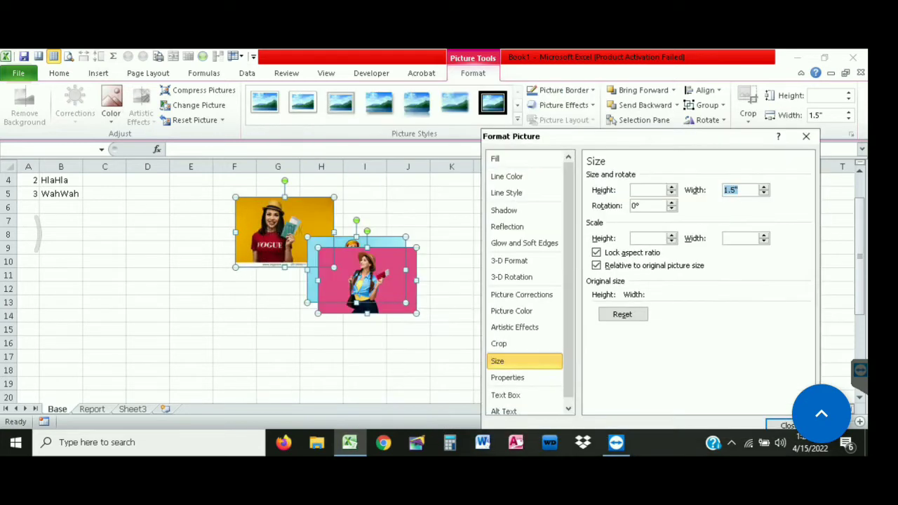
left_click(647, 238)
type("1.52")
key("BackSpace")
key("Return")
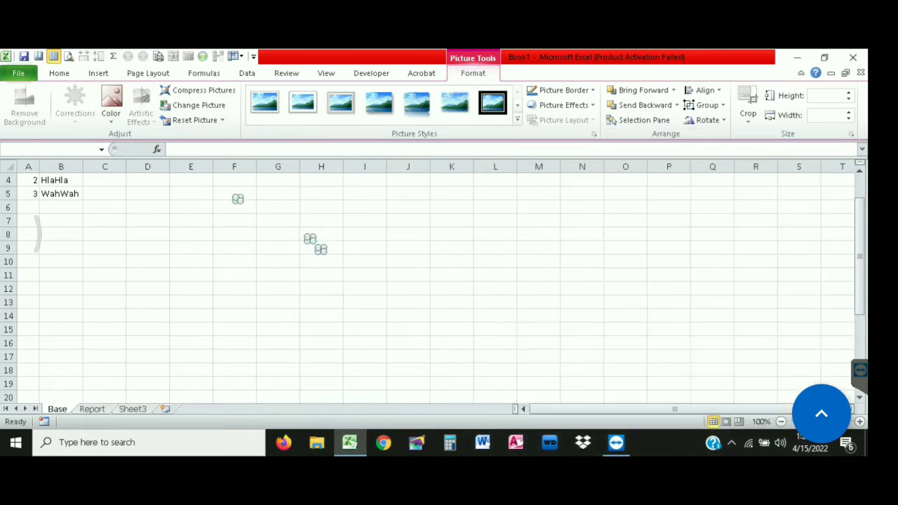
Set the photos' height and width both to 1.5" on the Picture Format tab
left_click(827, 96)
type("1.56")
key("Return")
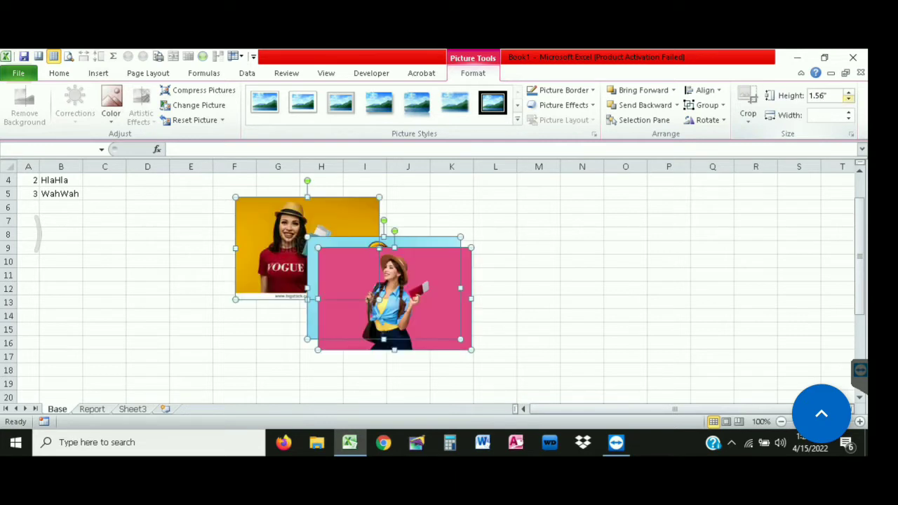
left_click(822, 95)
type("1.5")
key("Tab")
type("1.5")
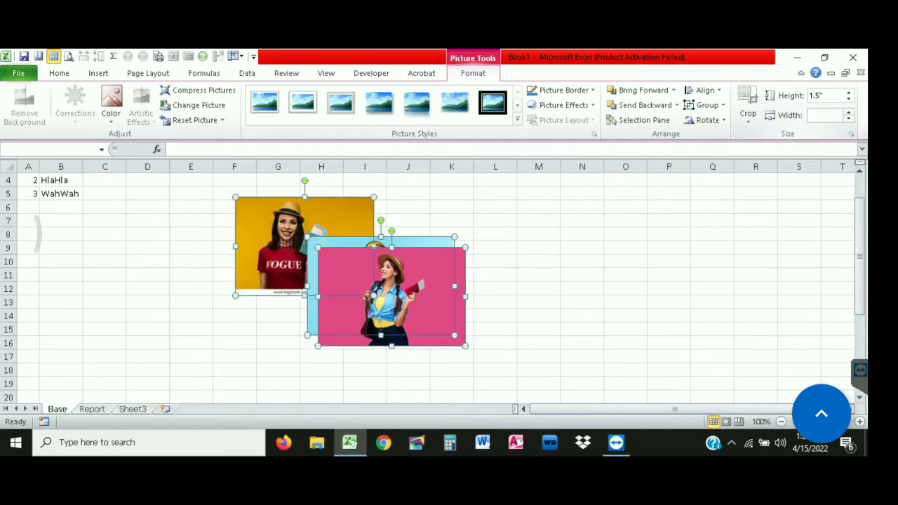
key("Return")
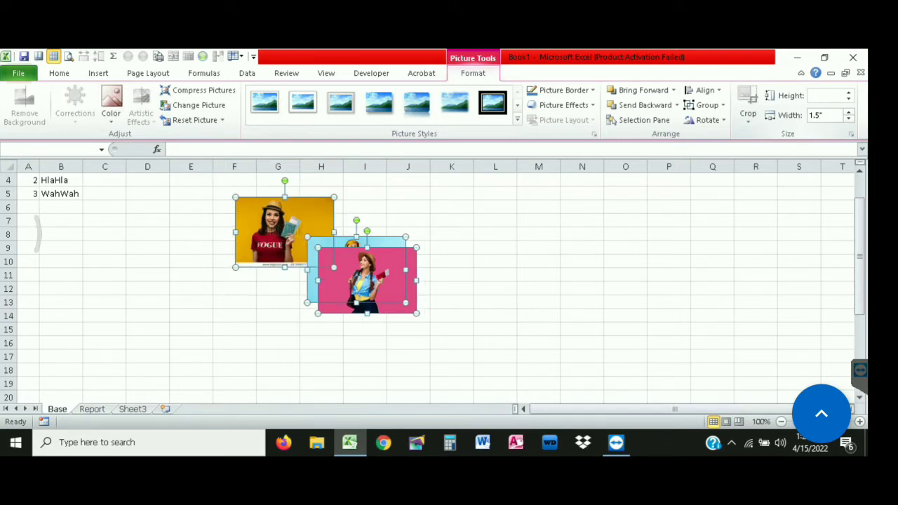
Make row 3 much taller
left_click(496, 288)
left_click(284, 231)
left_click(495, 288)
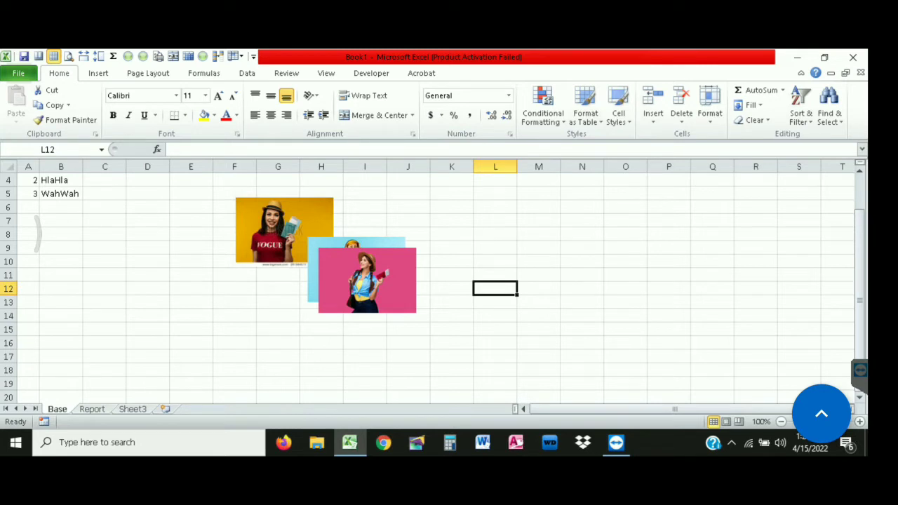
scroll(435, 281, "up", 1)
left_click(8, 207)
left_click_drag(8, 214, 8, 269)
left_click(147, 289)
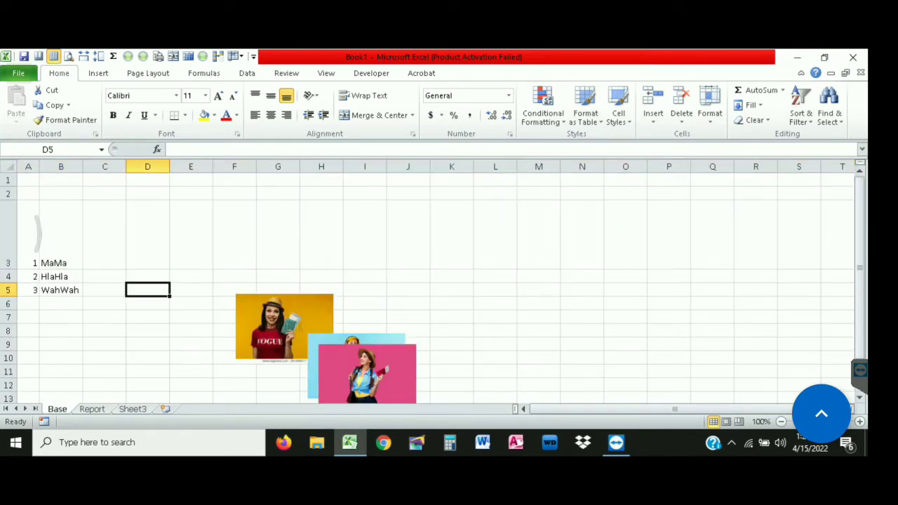
Middle-align the numbers and names in A3:B5
left_click_drag(61, 242, 61, 276)
left_click_drag(28, 242, 61, 289)
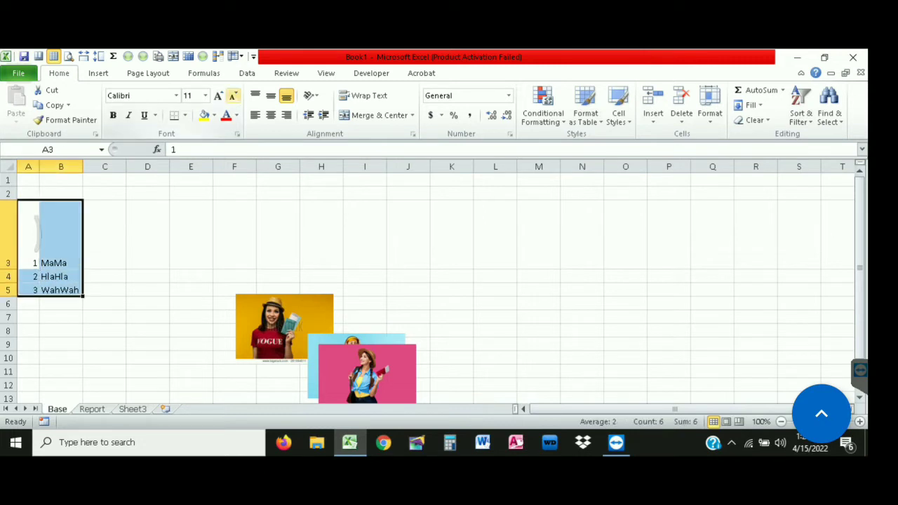
left_click(271, 95)
Move the pink photo into C3 beside MaMa and widen column C to fit it
left_click_drag(367, 373, 134, 233)
left_click(147, 303)
left_click_drag(126, 166, 188, 166)
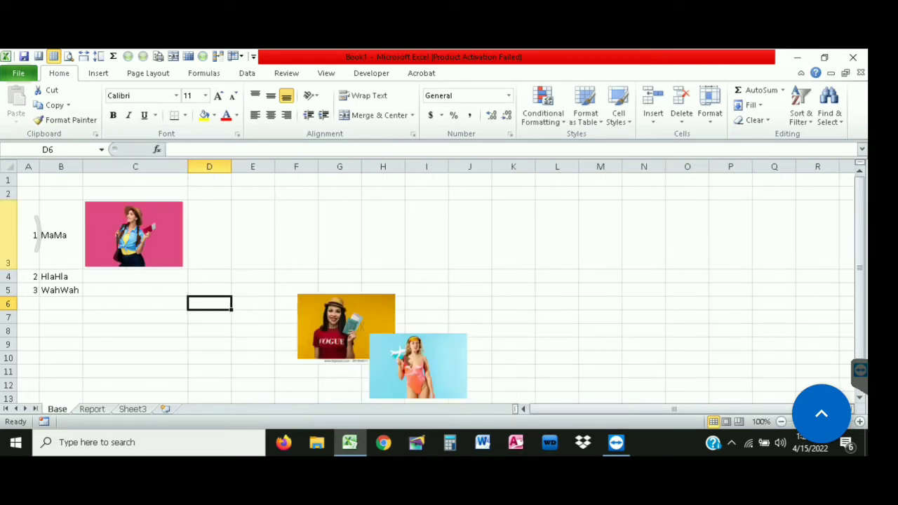
left_click(8, 264)
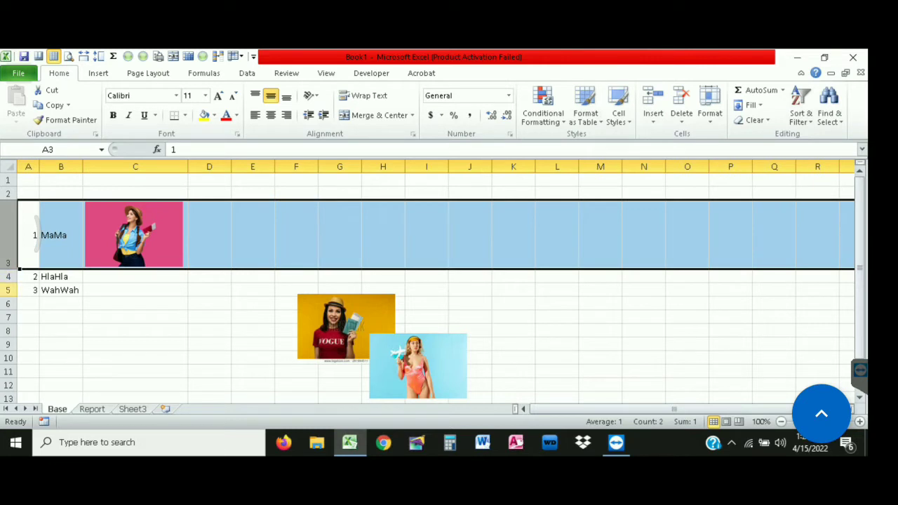
Give rows 3–5 the same tall height to fit the photos
left_click(8, 289, "shift")
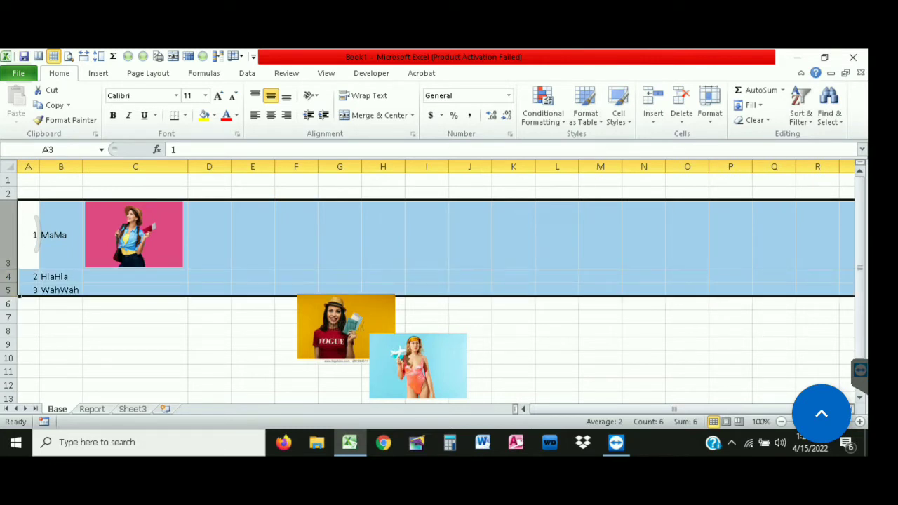
left_click_drag(8, 268, 8, 270)
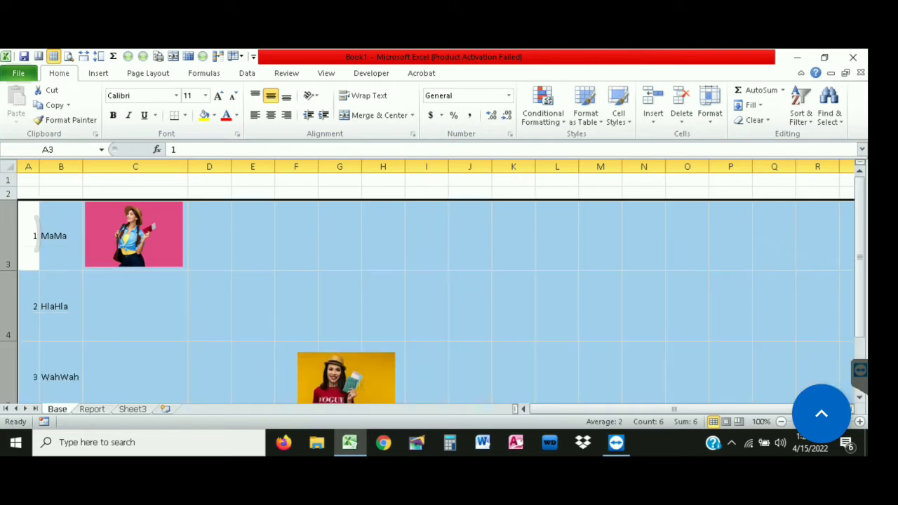
left_click(134, 234)
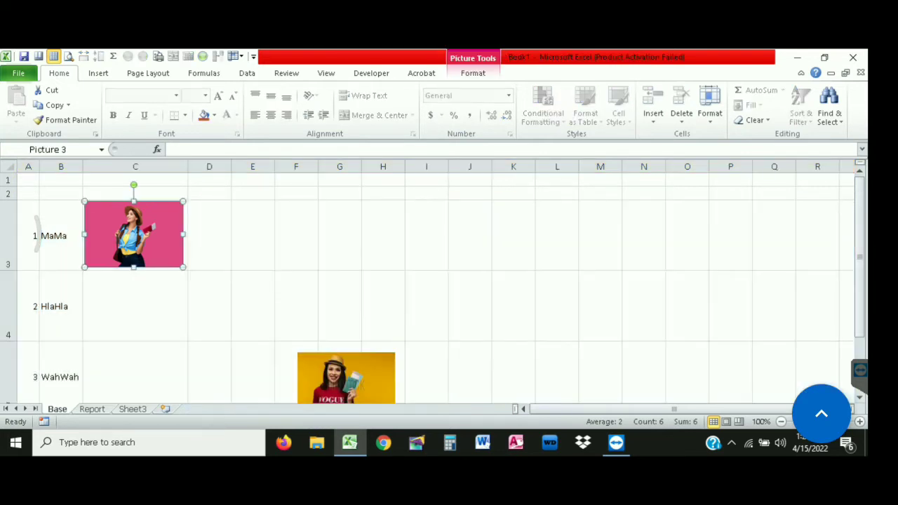
Move the orange photo into C5 by WahWah and the blue photo into C4 by HlaHla
scroll(133, 280, "down", 1)
left_click_drag(346, 287, 136, 279)
left_click_drag(418, 379, 135, 203)
Check that each photo in column C lines up with its name: pink, blue, orange
scroll(134, 204, "up", 1)
scroll(135, 203, "down", 1)
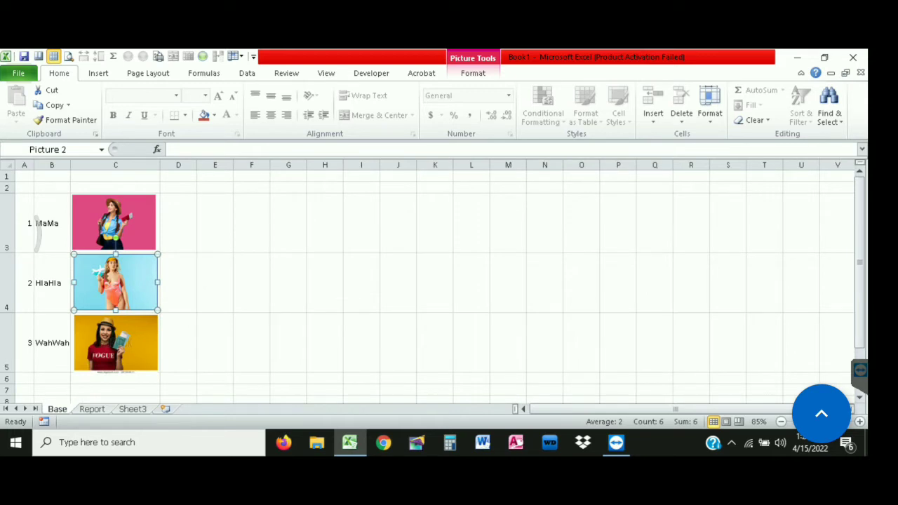
left_click(114, 222)
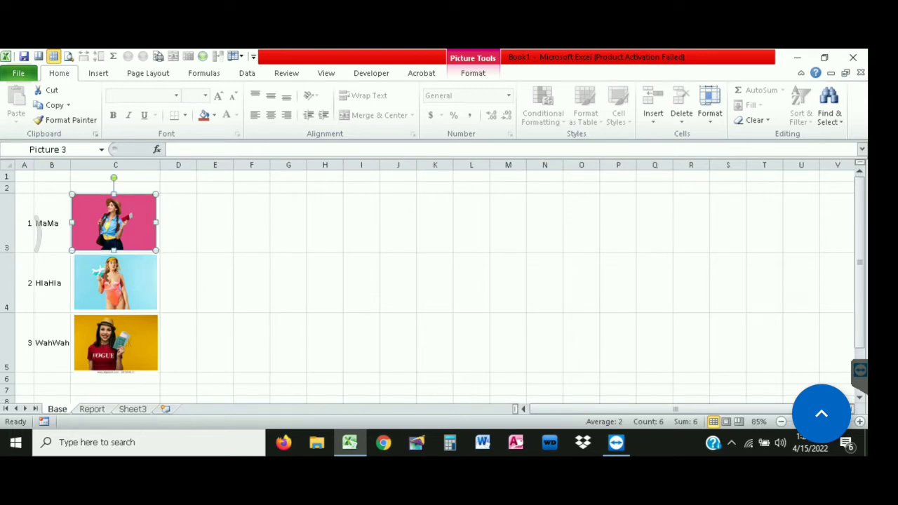
left_click(52, 283)
left_click(116, 282)
left_click(52, 343)
left_click(115, 343)
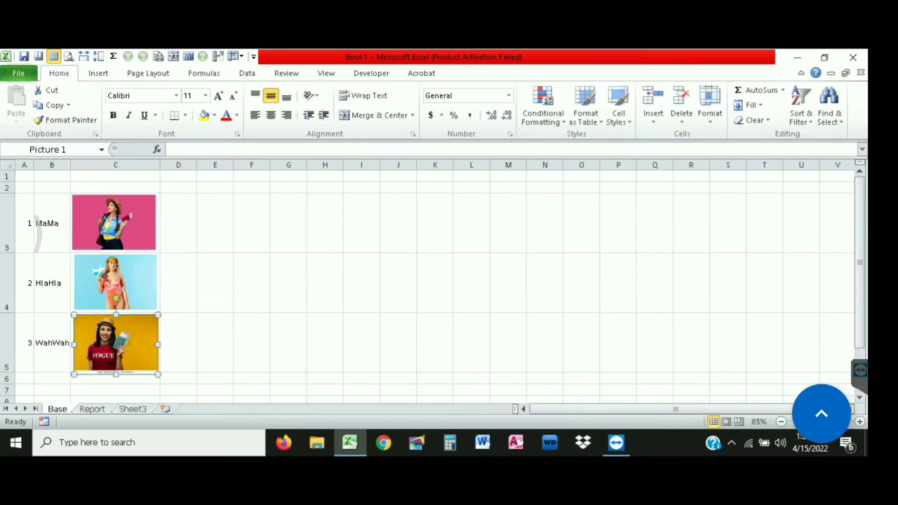
left_click(289, 282)
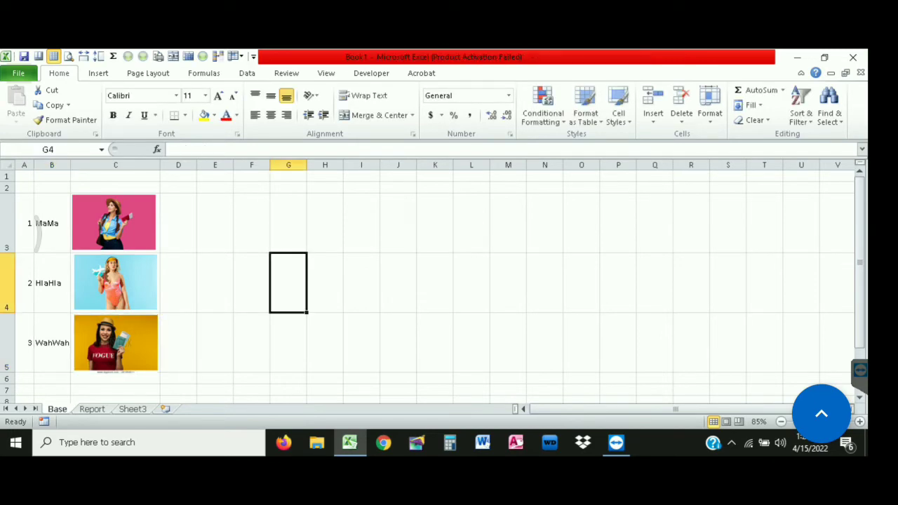
key("ctrl+s")
left_click(413, 369)
left_click_drag(52, 223, 116, 343)
left_click(52, 223)
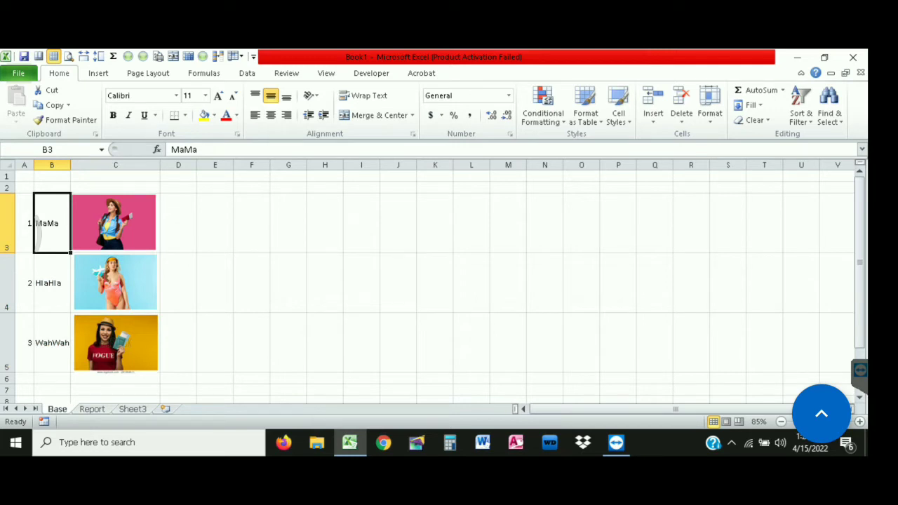
left_click(114, 222)
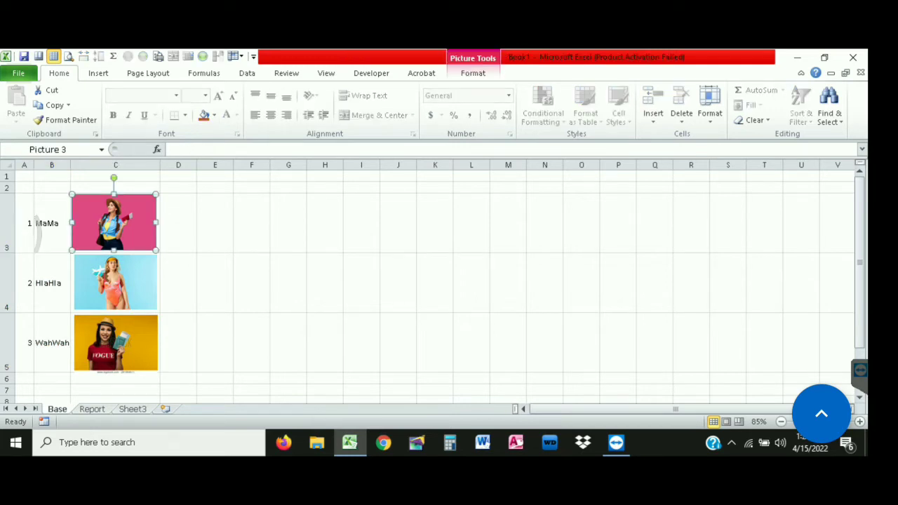
left_click(116, 165)
left_click(325, 283)
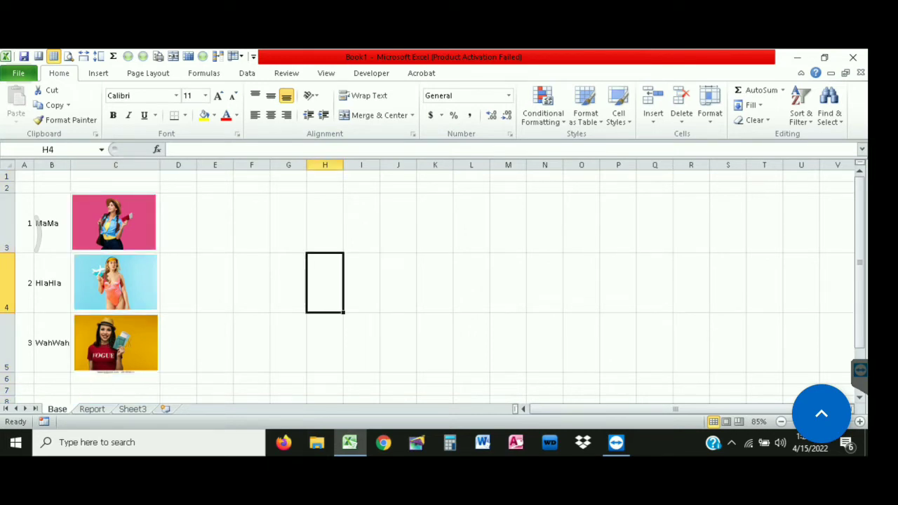
left_click_drag(52, 224, 116, 342)
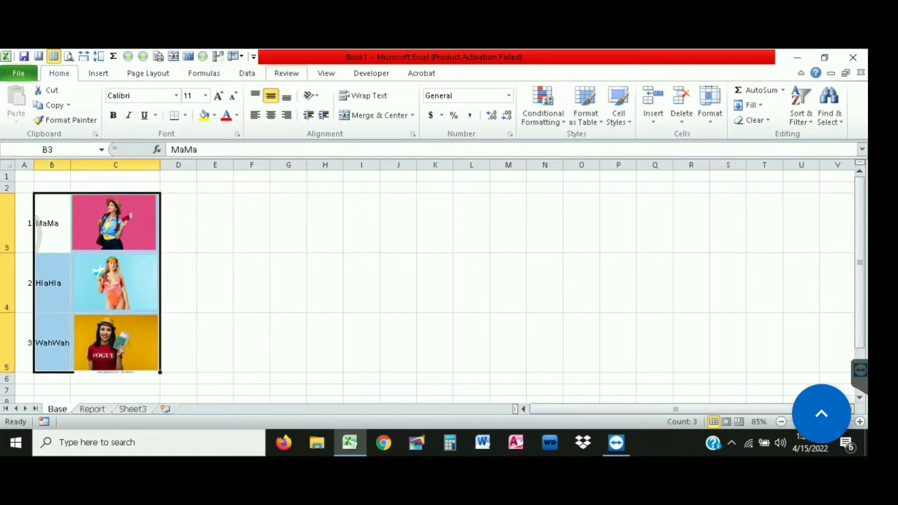
Create names from B3:C5 using only Left column, naming each photo cell after its person
left_click(286, 73)
left_click(247, 73)
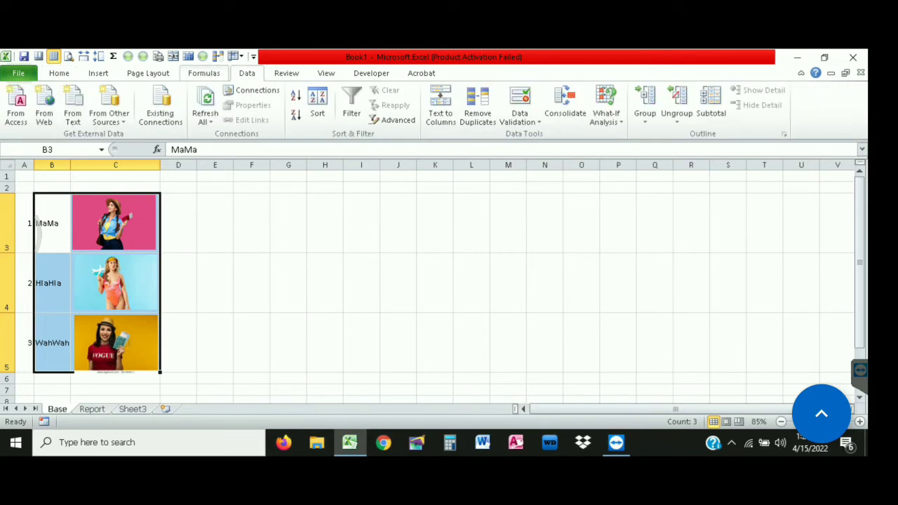
left_click(204, 73)
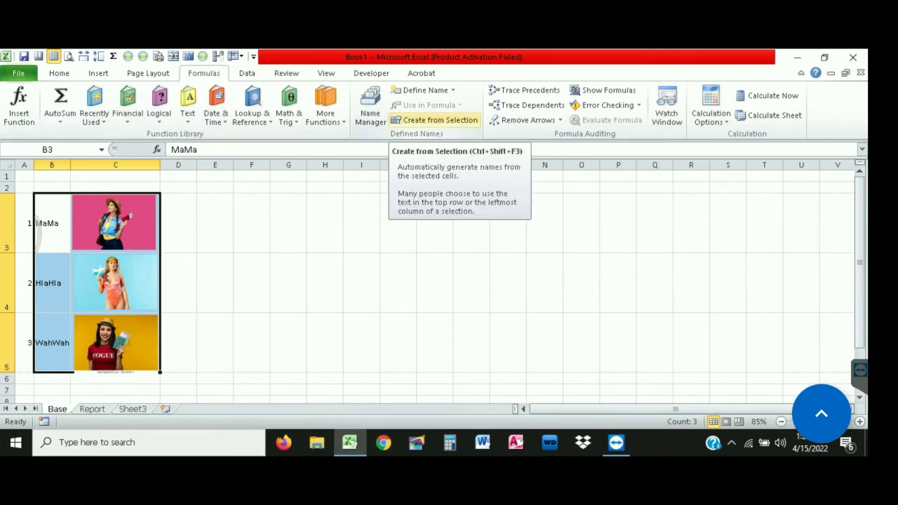
left_click(434, 120)
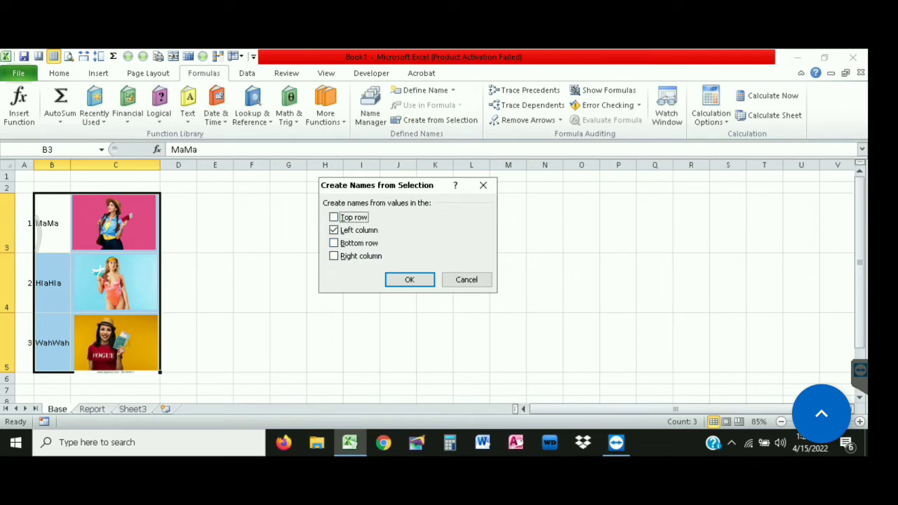
left_click(334, 244)
left_click(334, 230)
left_click(334, 244)
left_click(334, 230)
left_click(410, 280)
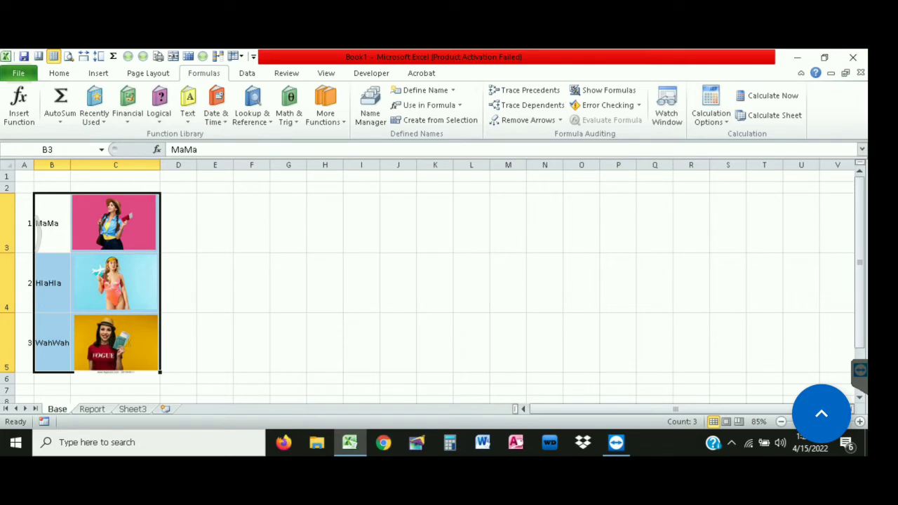
left_click_drag(253, 283, 286, 283)
left_click(115, 188)
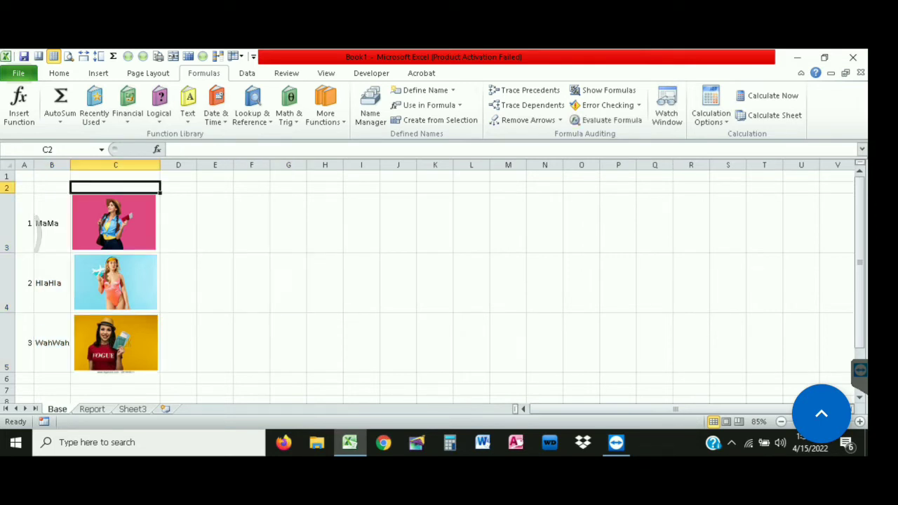
Jump to cell J4 via the Name Box, then switch to the Report sheet
key("Down")
left_click(47, 150)
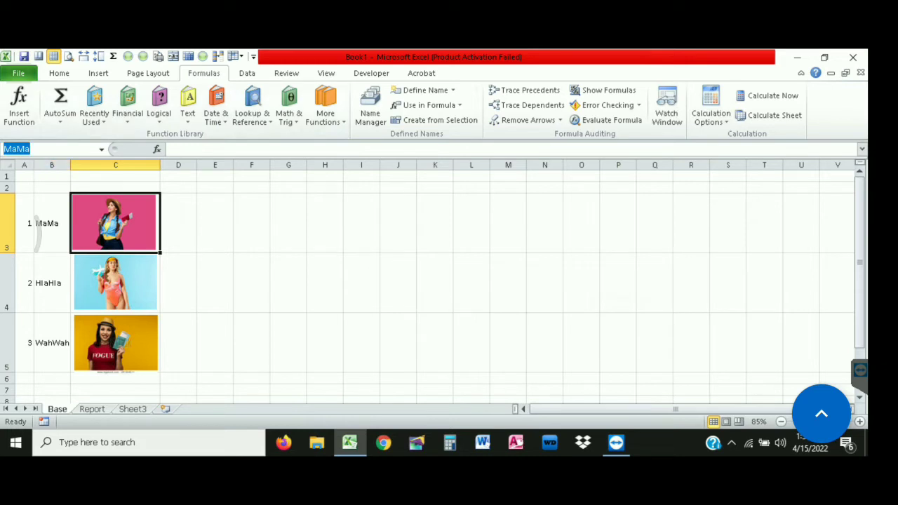
type("J4")
key("Return")
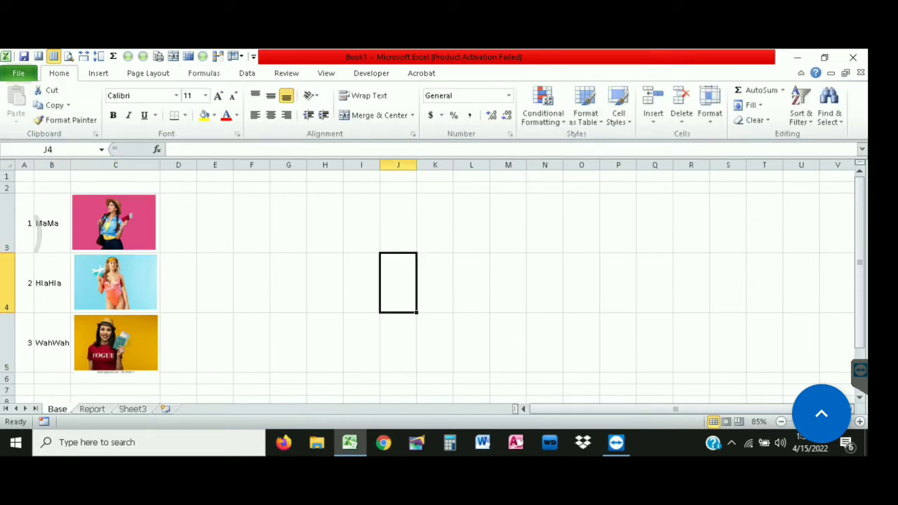
key("ctrl+Page_Down")
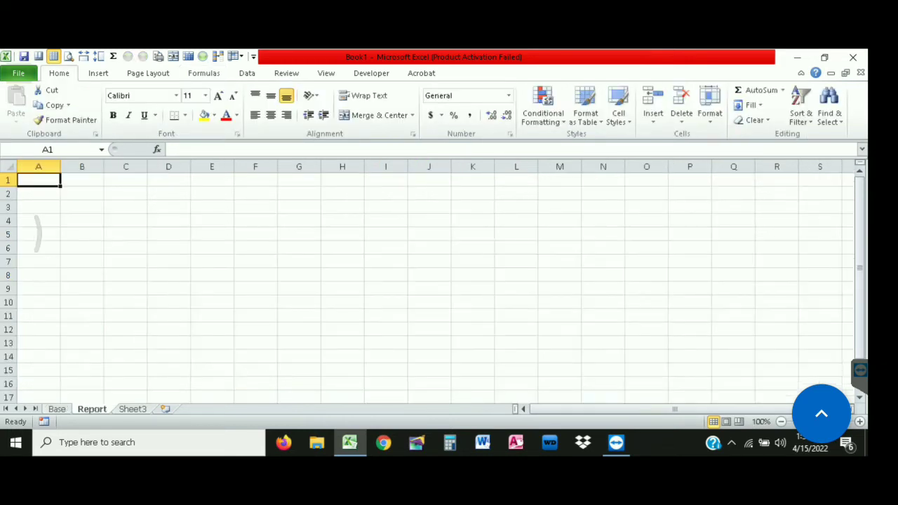
Enter MaMa in C4 on Report, widen column D and make row 4 taller
left_click(126, 221)
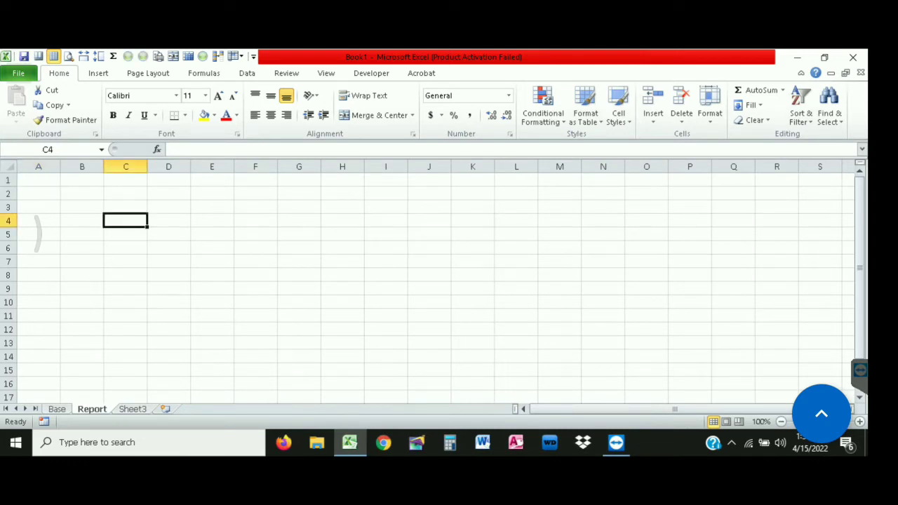
type("MaMa")
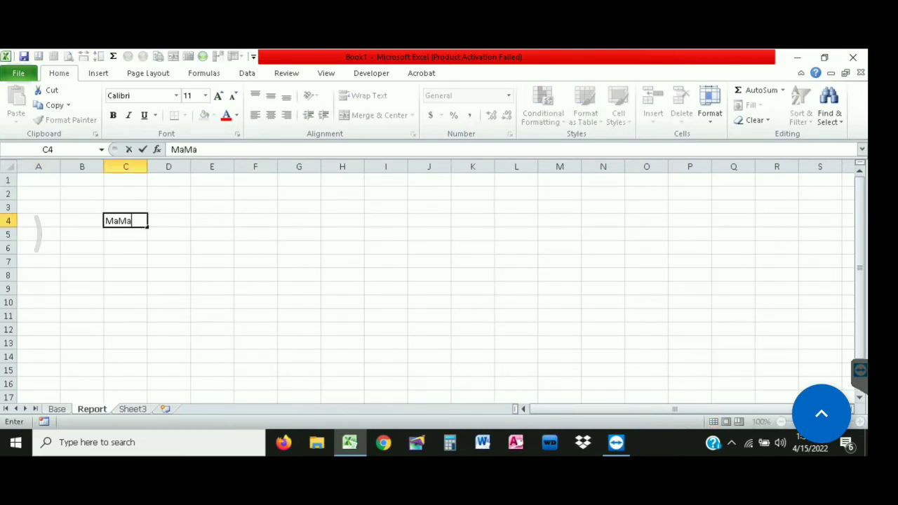
key("Tab")
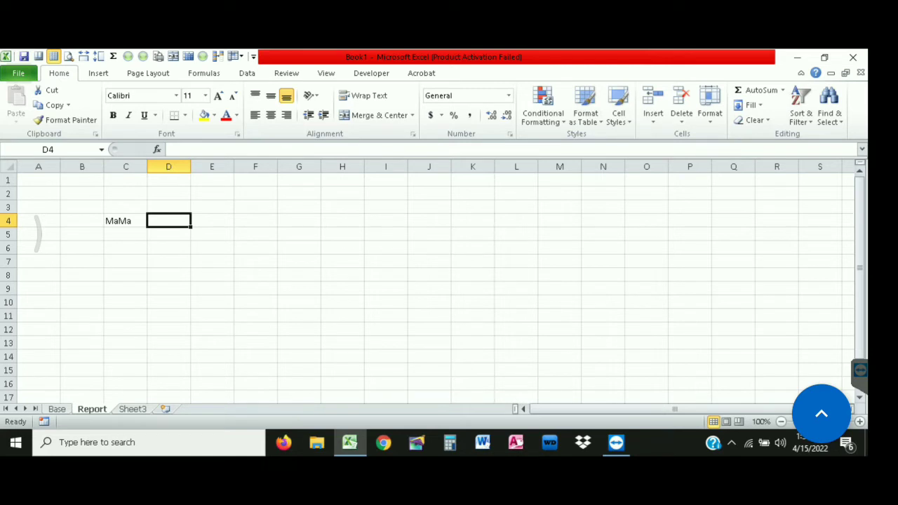
left_click_drag(190, 167, 276, 166)
left_click_drag(8, 227, 8, 314)
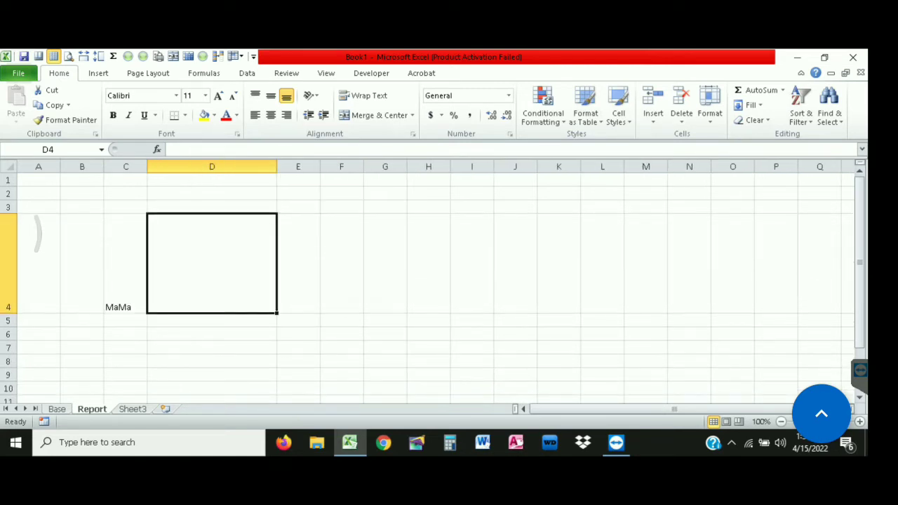
Copy the pink photo from Base and paste it into cell D4 on the Report sheet
left_click(56, 409)
left_click(113, 222)
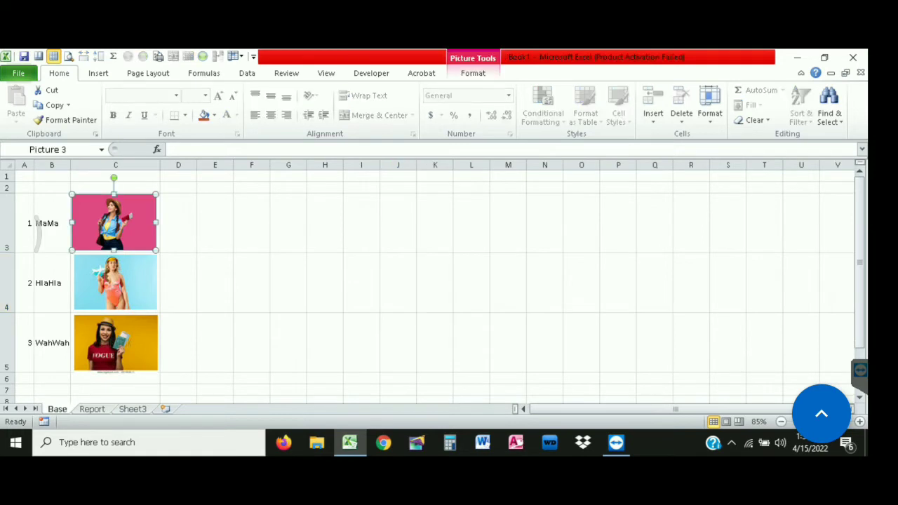
key("ctrl+Page_Down")
key("ctrl+v")
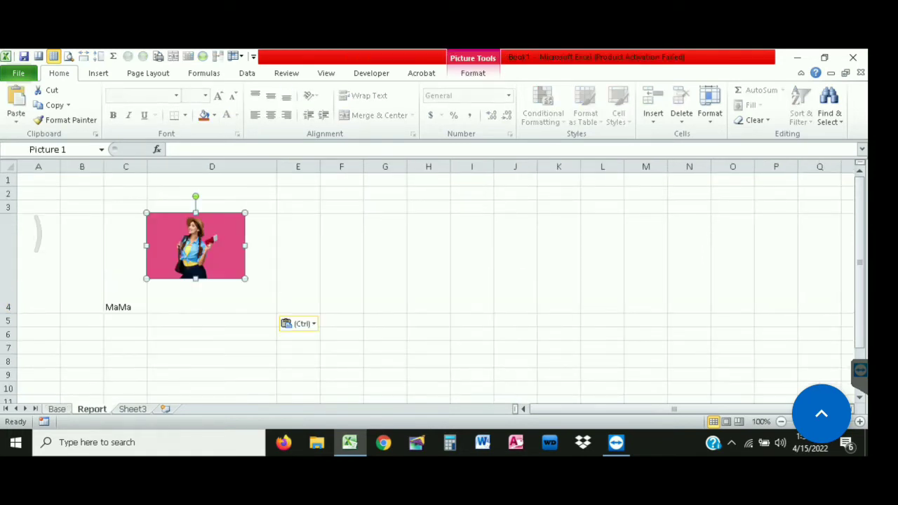
left_click_drag(195, 246, 212, 271)
Middle-align C4 and replace MaMa there with HlaHla
left_click(126, 281)
left_click(271, 96)
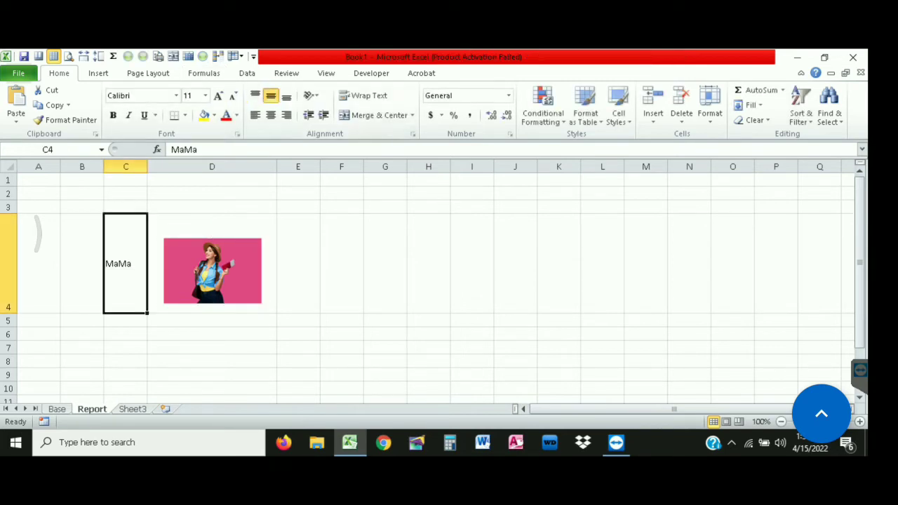
key("BackSpace")
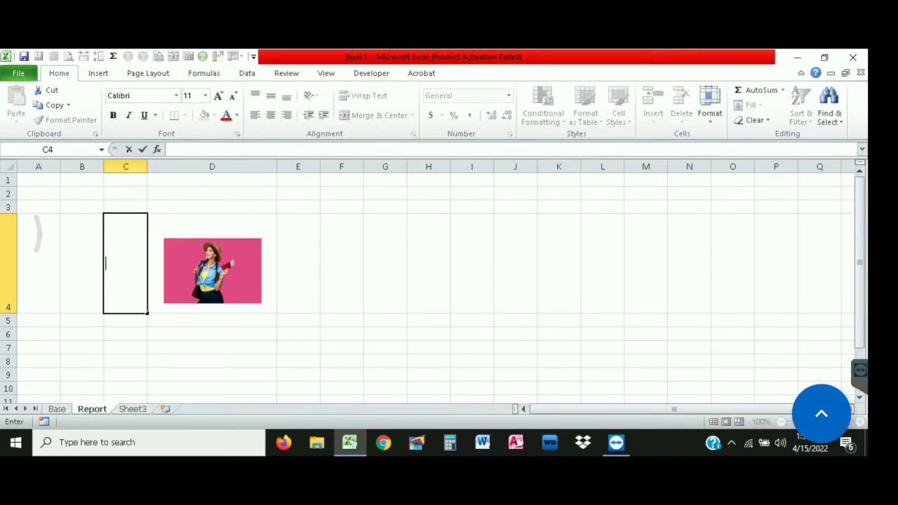
type("HlaHla")
key("Return")
Nudge the photo in column D up two steps with the arrow keys
left_click(212, 270)
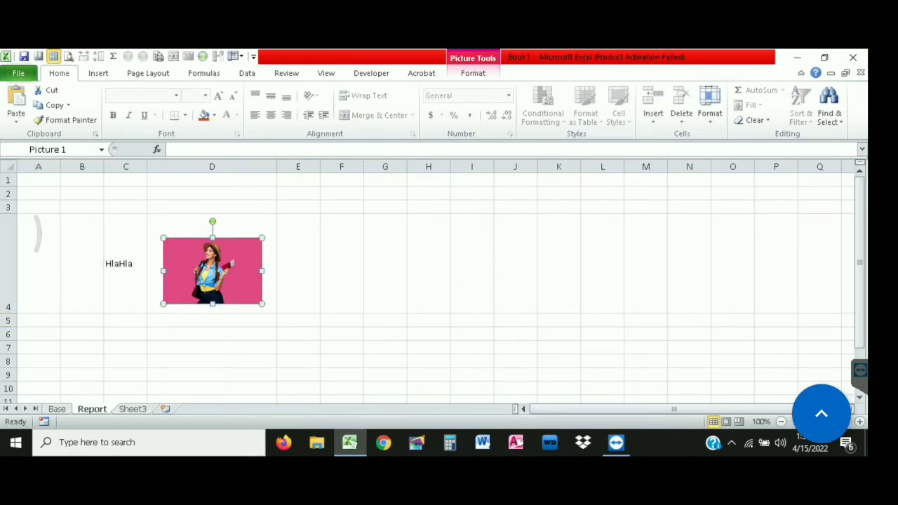
key("Up")
key("Up")
key("Up")
key("Up")
key("Up")
key("Up")
key("Up")
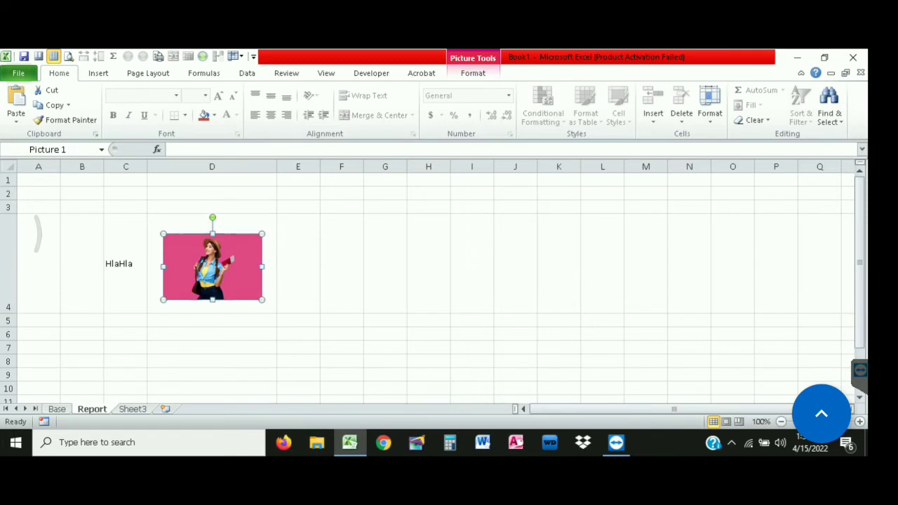
key("Up")
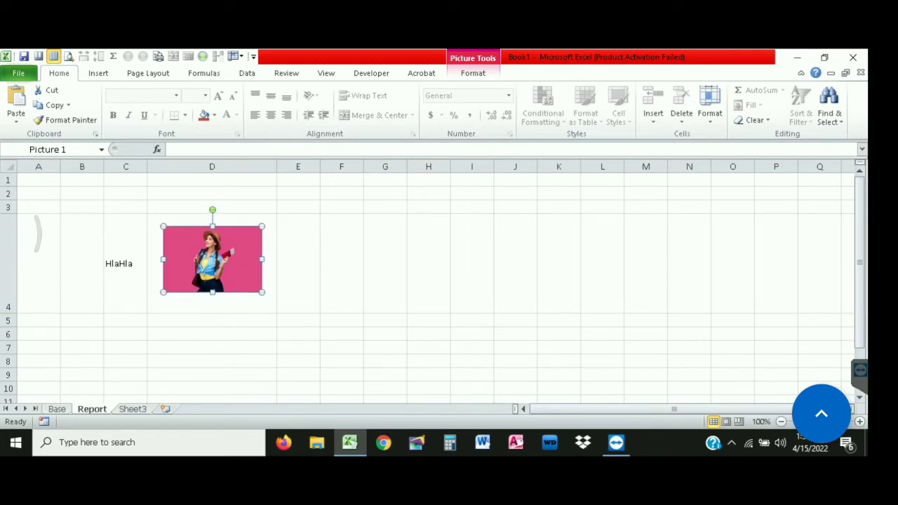
left_click(125, 264)
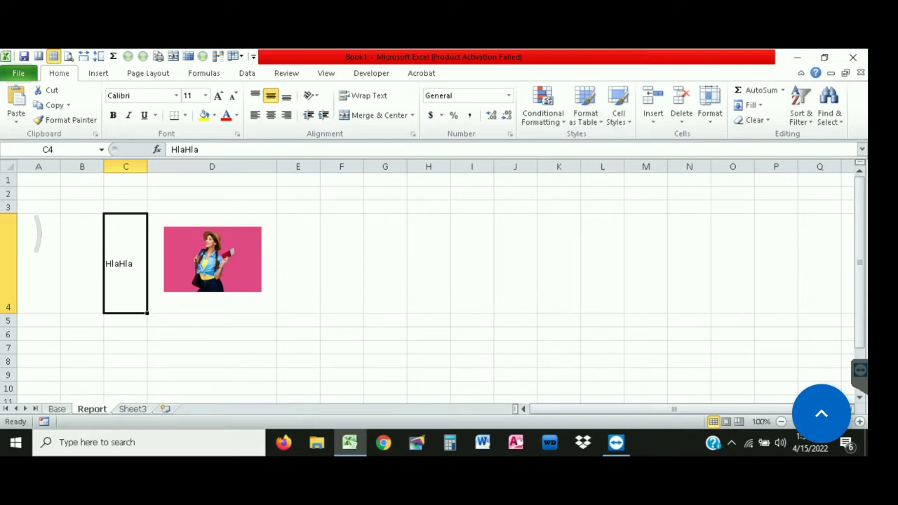
left_click(213, 260)
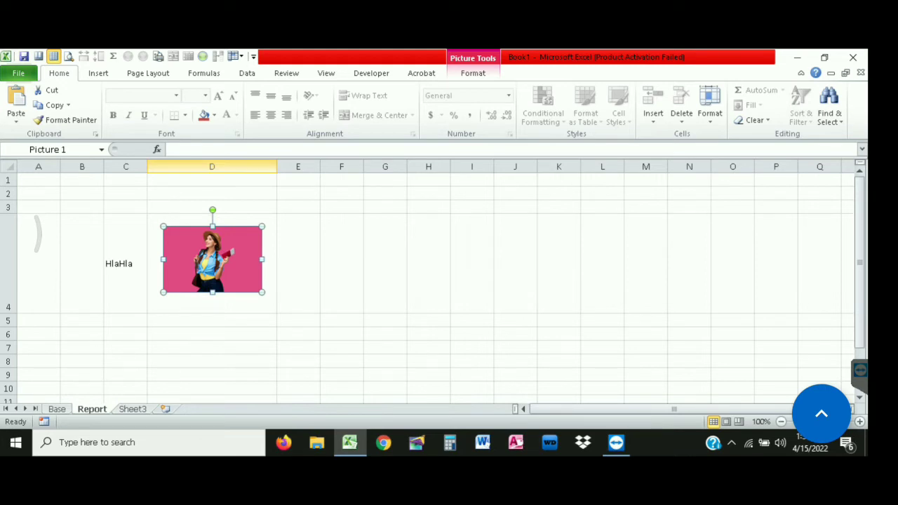
left_click(200, 150)
Link the selected picture to cell C4 with the formula =$C$4
type("=")
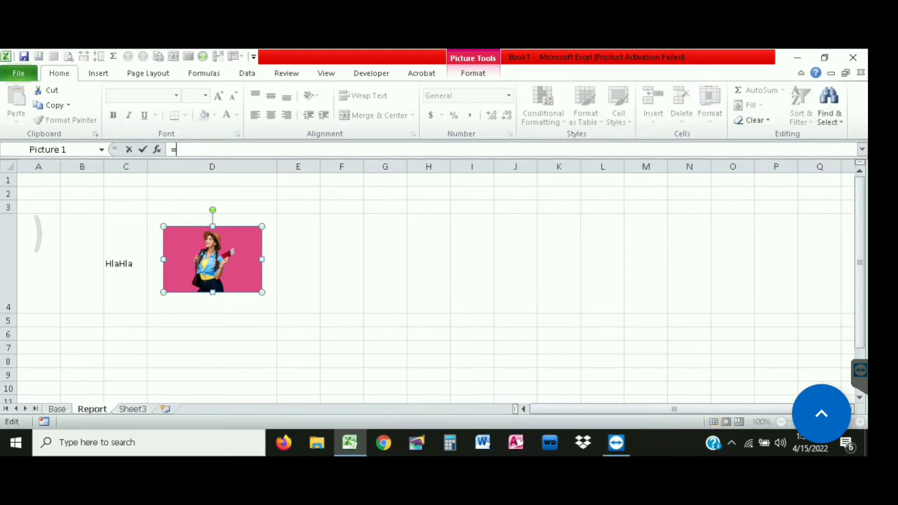
left_click(125, 264)
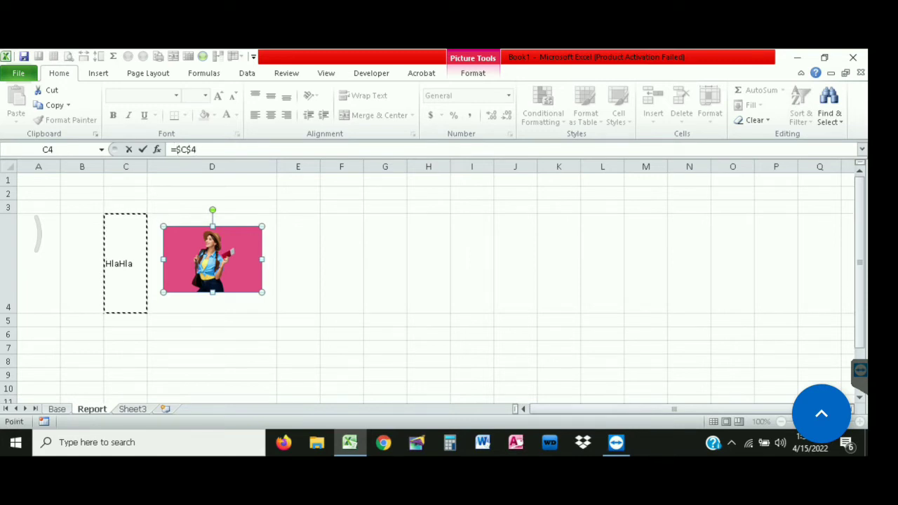
key("Return")
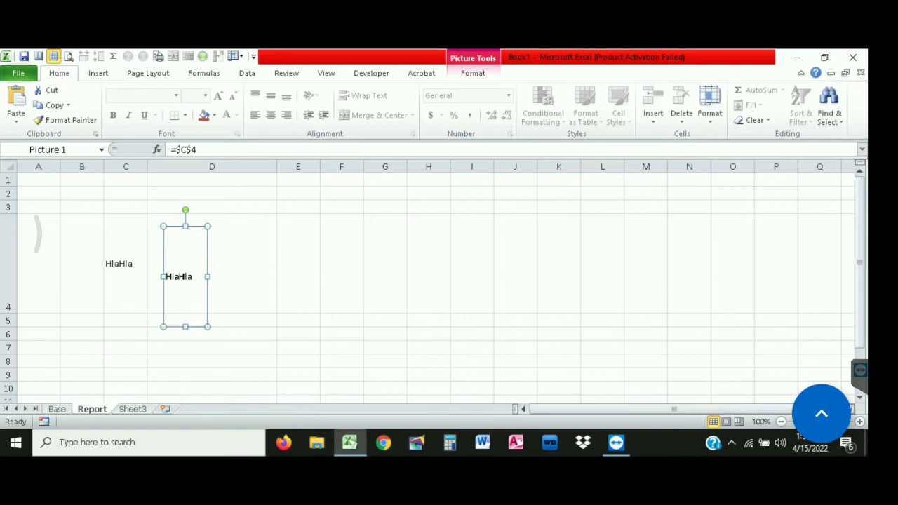
Try =INDIRECT($C$4) as the picture's formula, then abandon it after the reference error
left_click(125, 264)
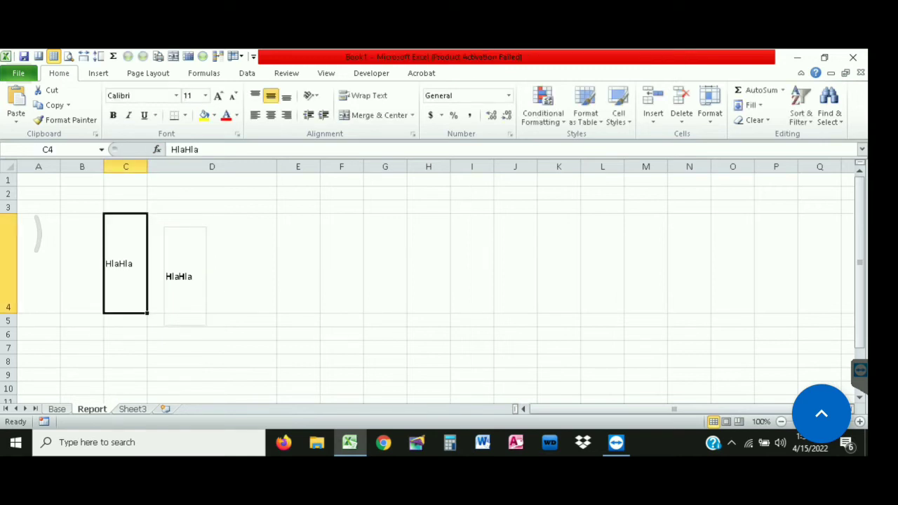
left_click(185, 276)
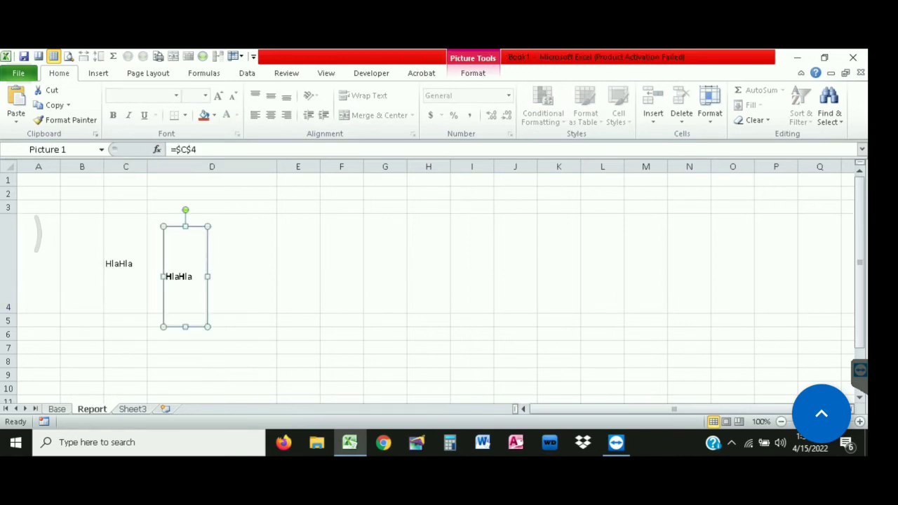
left_click(177, 150)
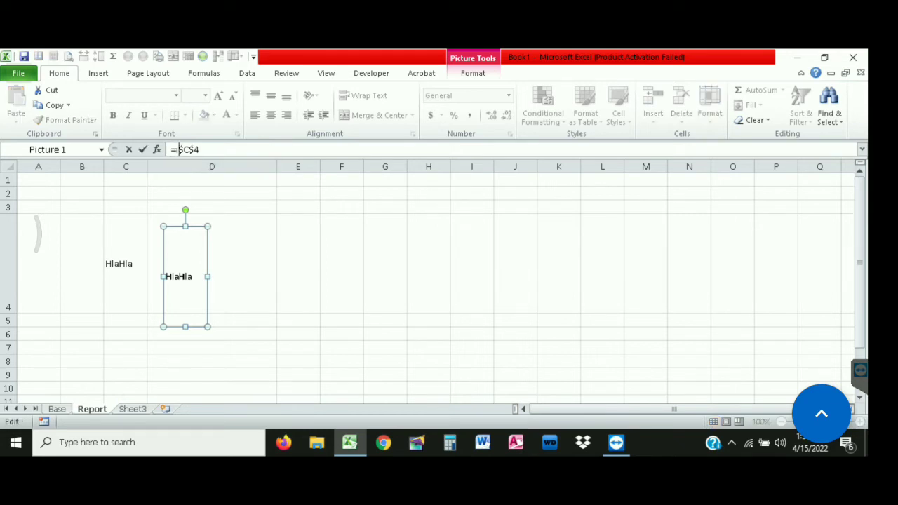
type("ind")
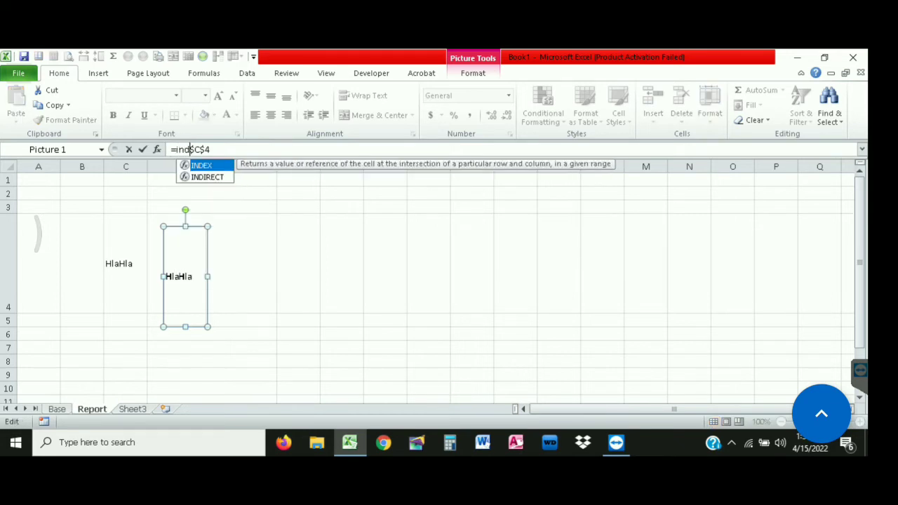
key("Down")
key("Tab")
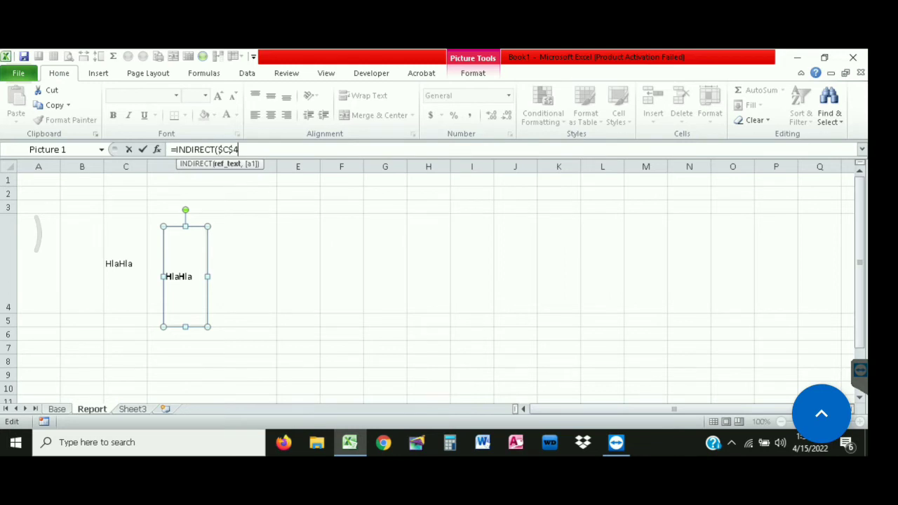
type(")")
key("Return")
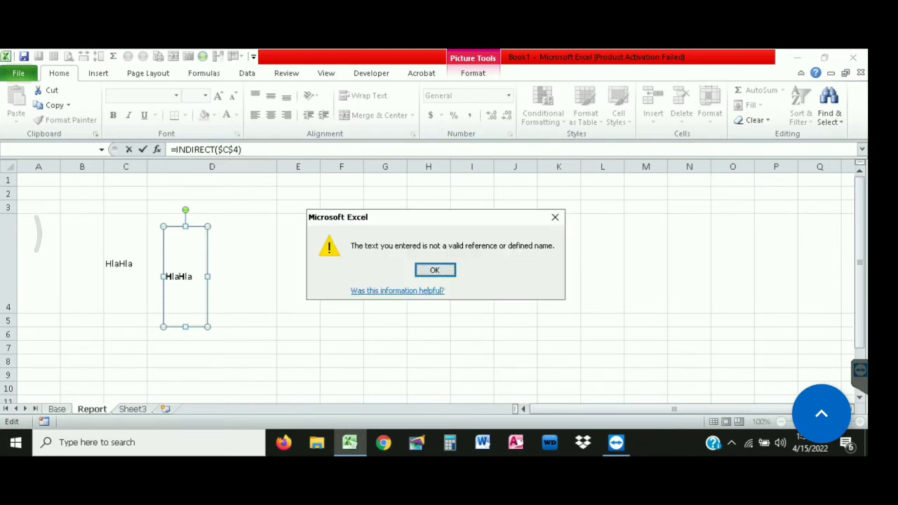
key("Return")
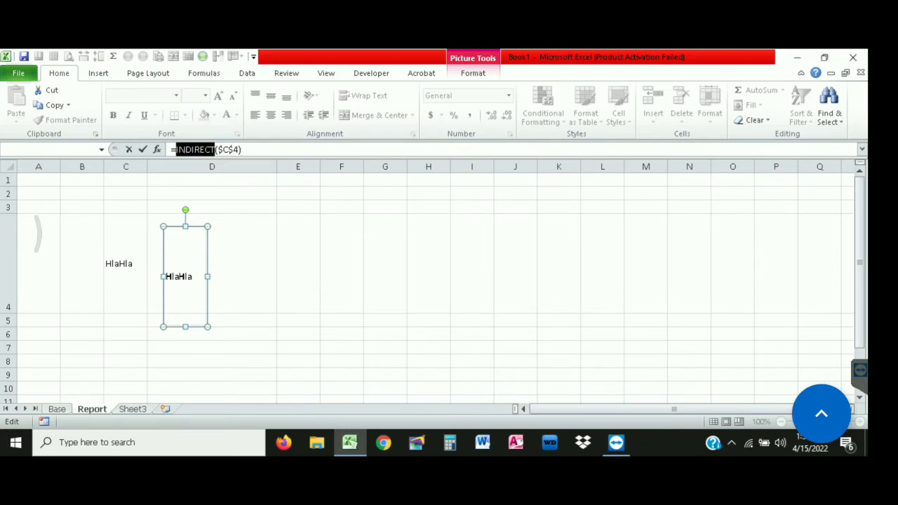
key("End")
key("shift+Home")
key("ctrl+c")
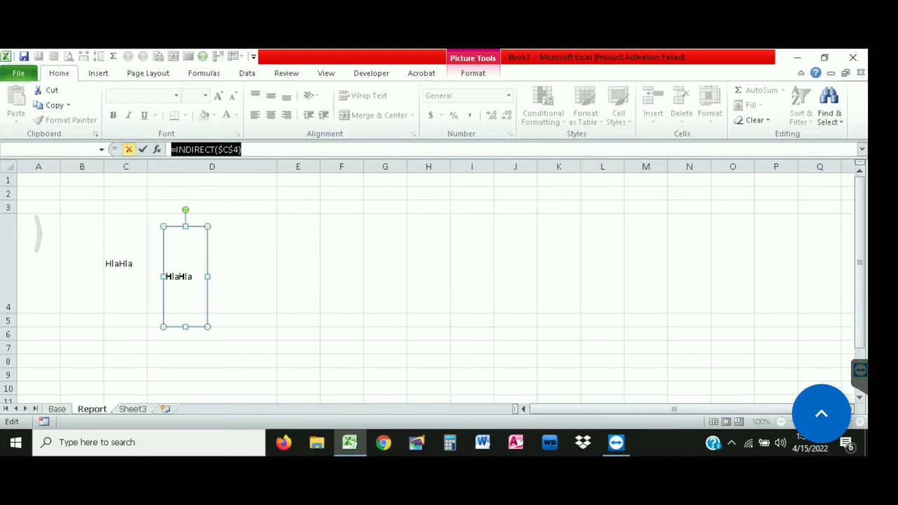
key("Escape")
key("Escape")
Open Name Manager to review the MaMa, HlaHla and WahWah names on Base!$C$3:$C$5
left_click(185, 276)
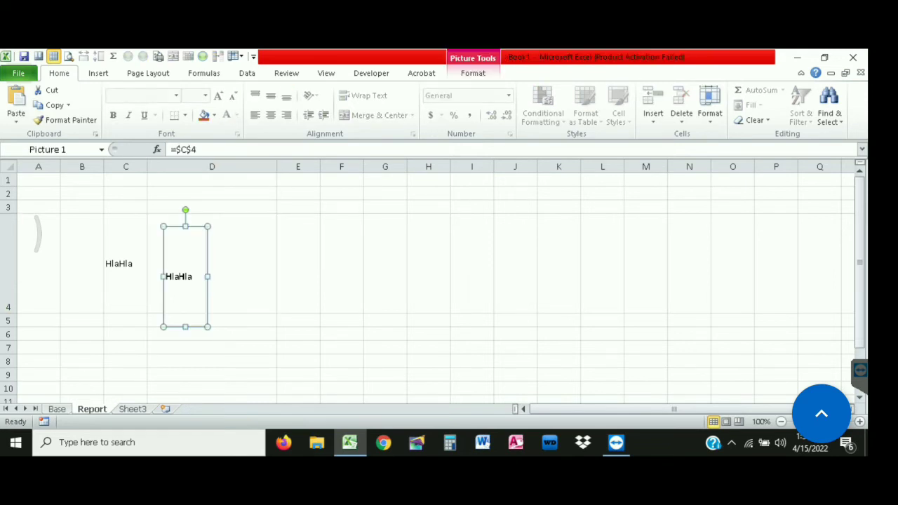
left_click(148, 73)
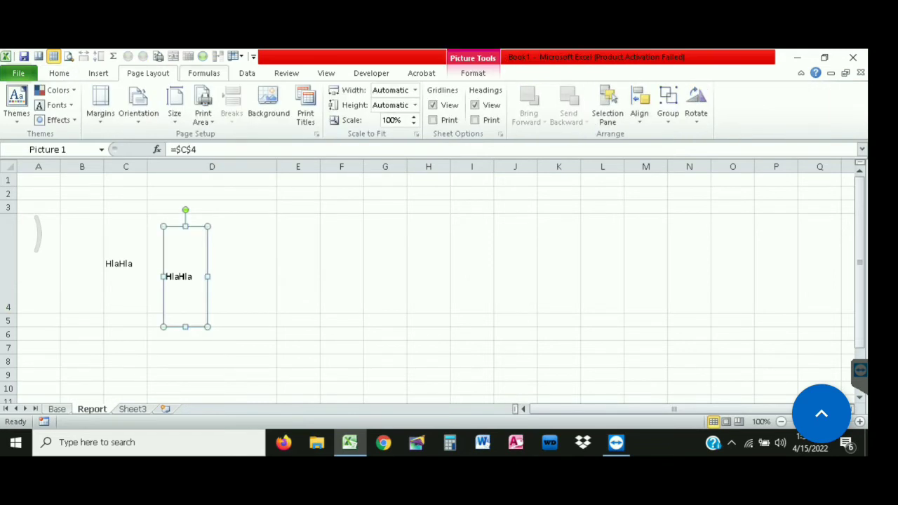
left_click(204, 73)
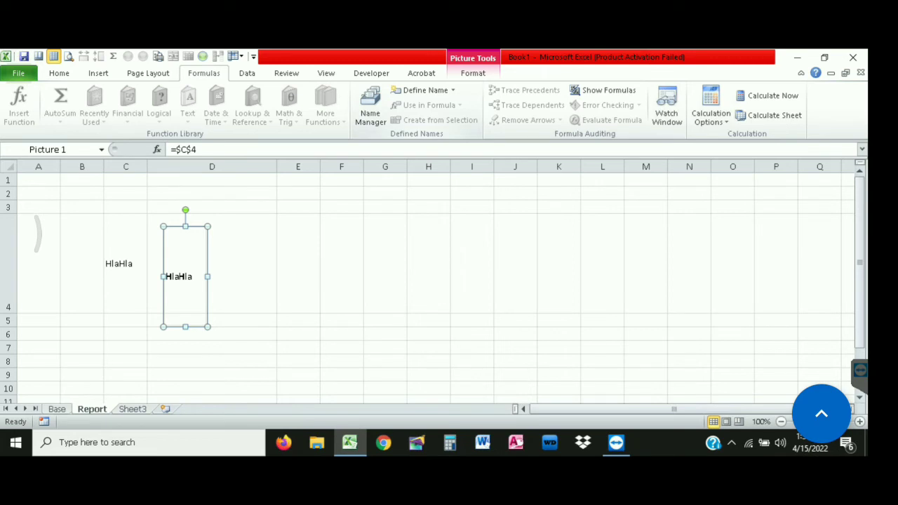
left_click(370, 106)
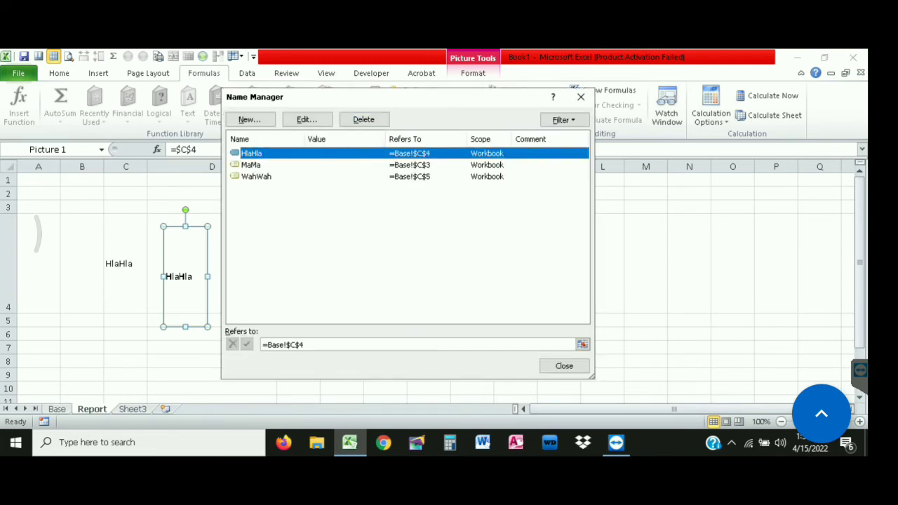
Define a new name Photo referring to =INDIRECT($C$4), close Name Manager, and select C4
left_click(249, 119)
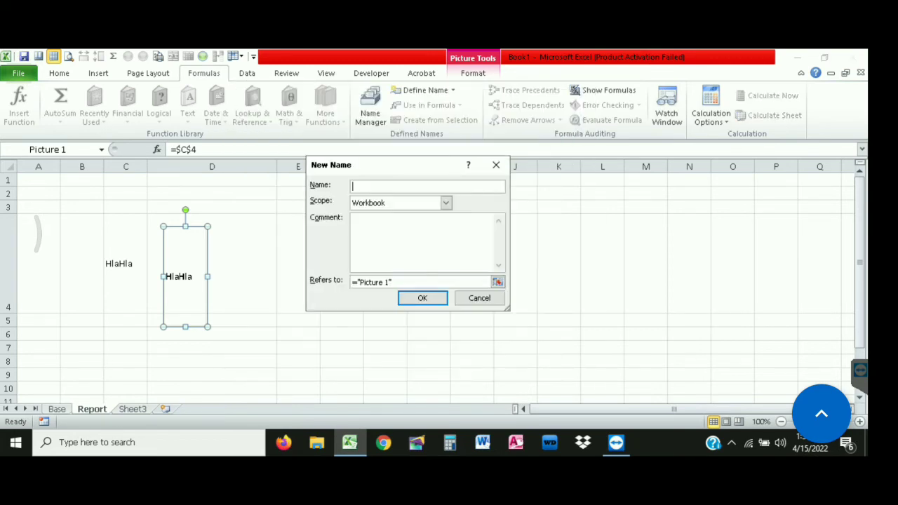
type("Photo")
left_click_drag(484, 282, 352, 282)
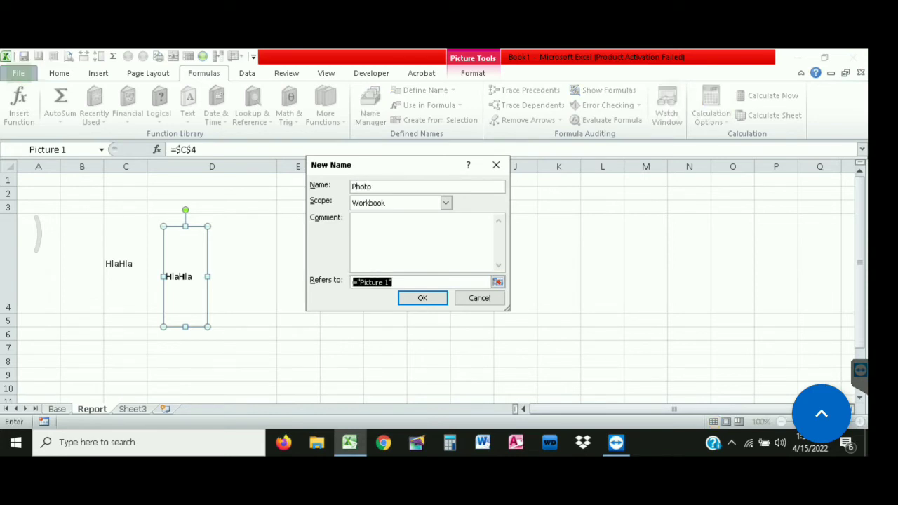
key("ctrl+v")
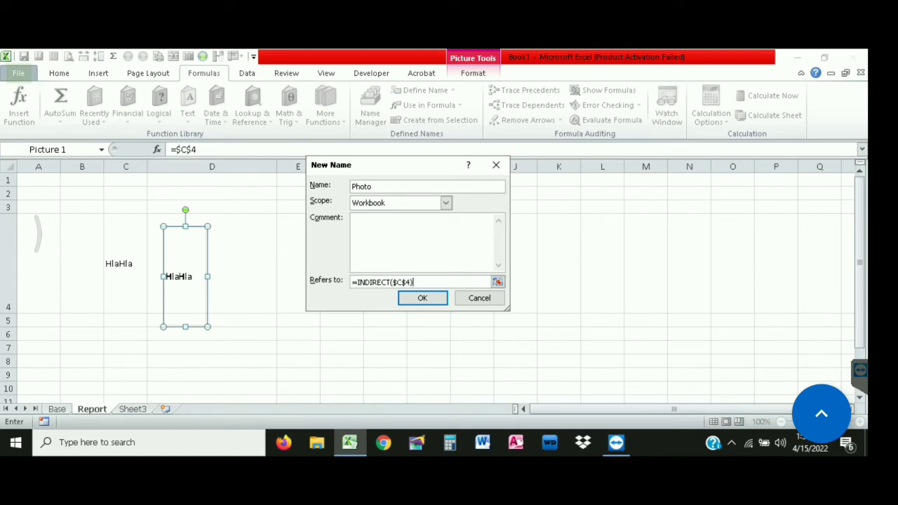
key("Return")
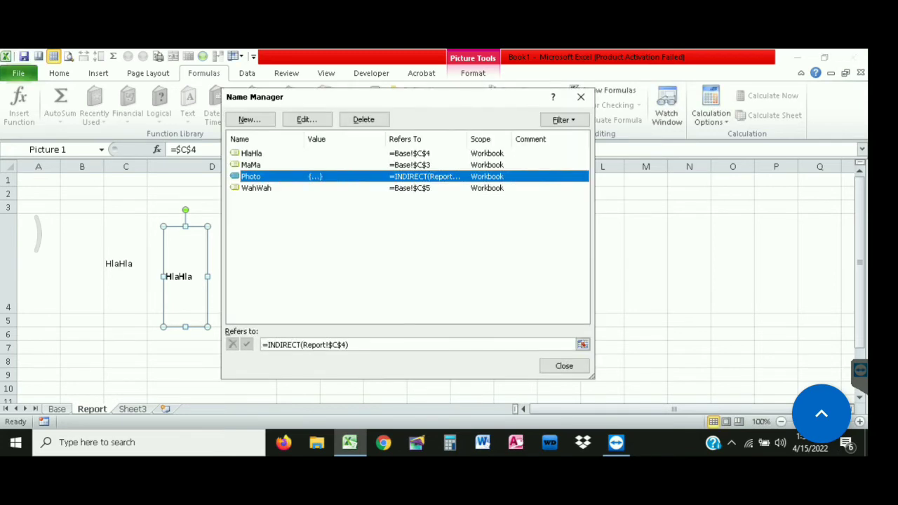
left_click(564, 365)
left_click(126, 264)
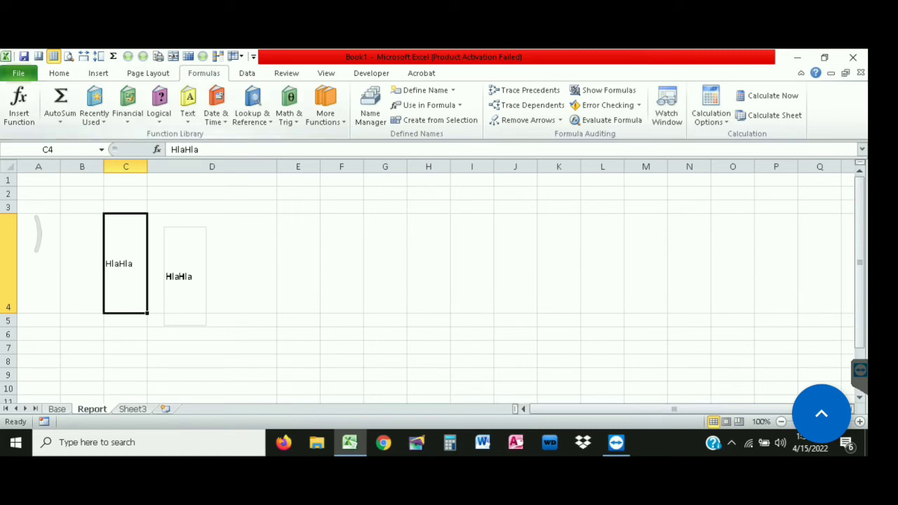
Restrict C4 to a List validation sourced from Base!$B$3:$B$5, then open its dropdown
left_click(247, 73)
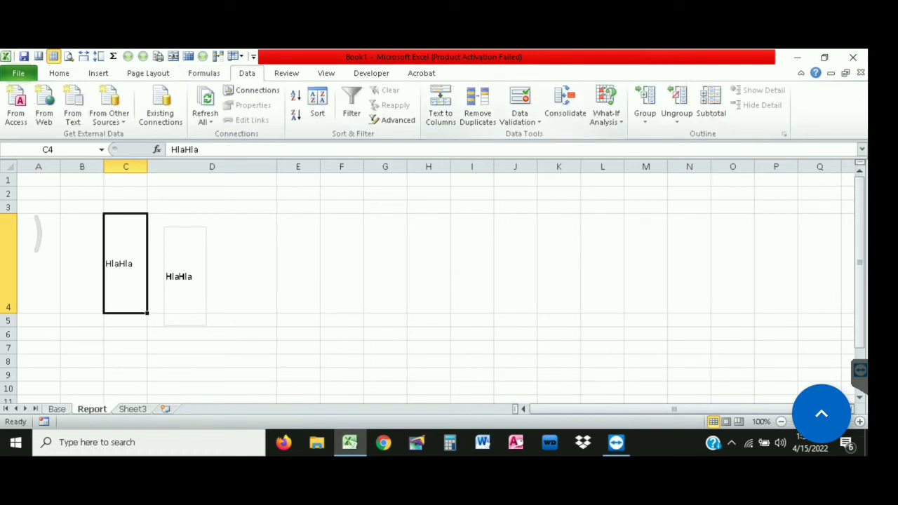
left_click(520, 117)
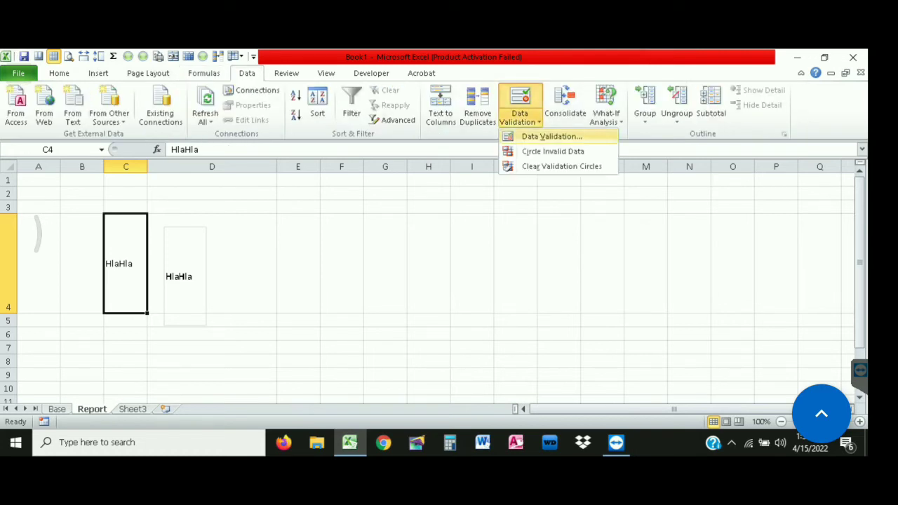
left_click(551, 137)
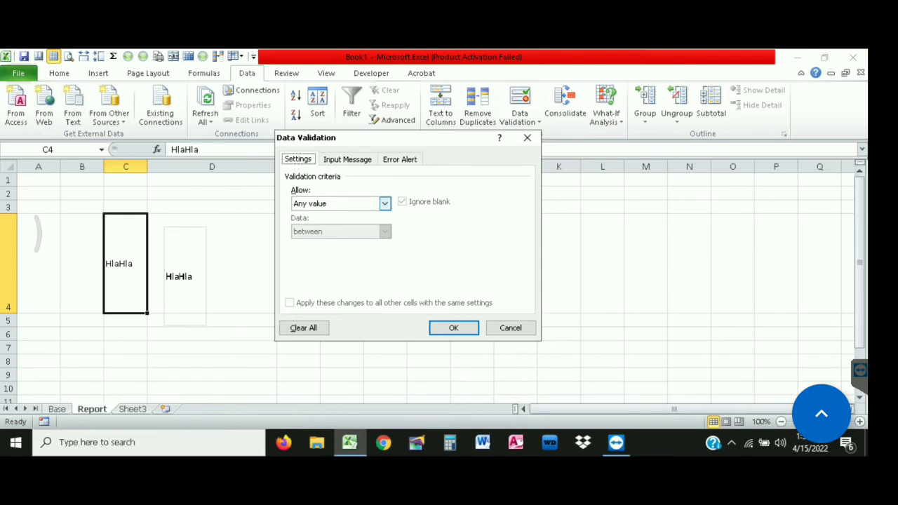
left_click(384, 203)
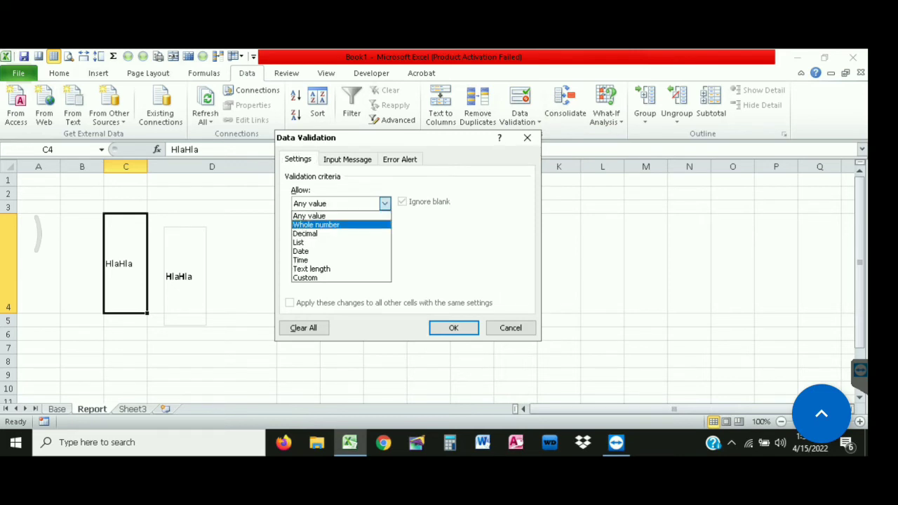
left_click(298, 242)
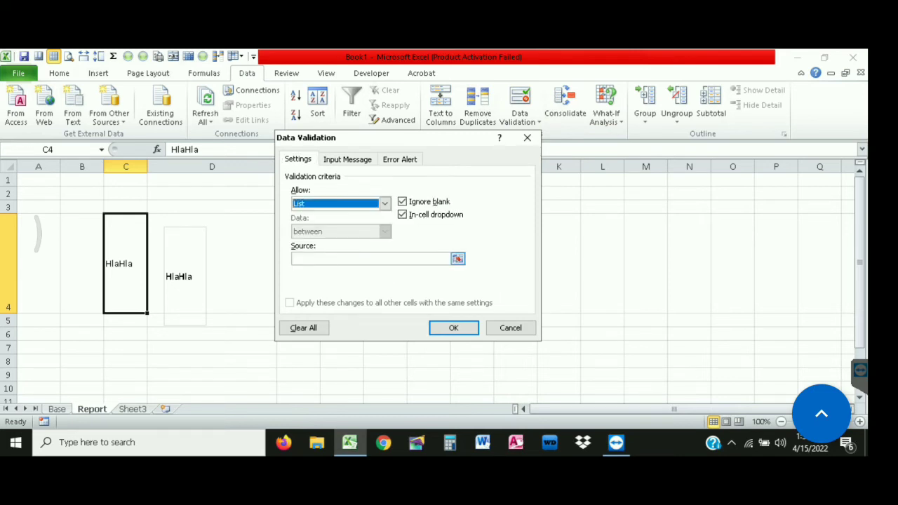
left_click(458, 259)
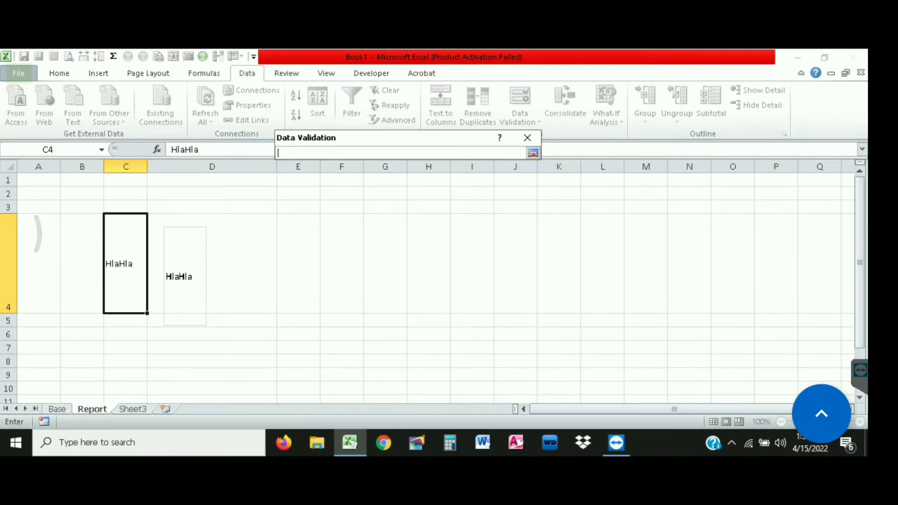
left_click(57, 409)
left_click_drag(52, 223, 52, 343)
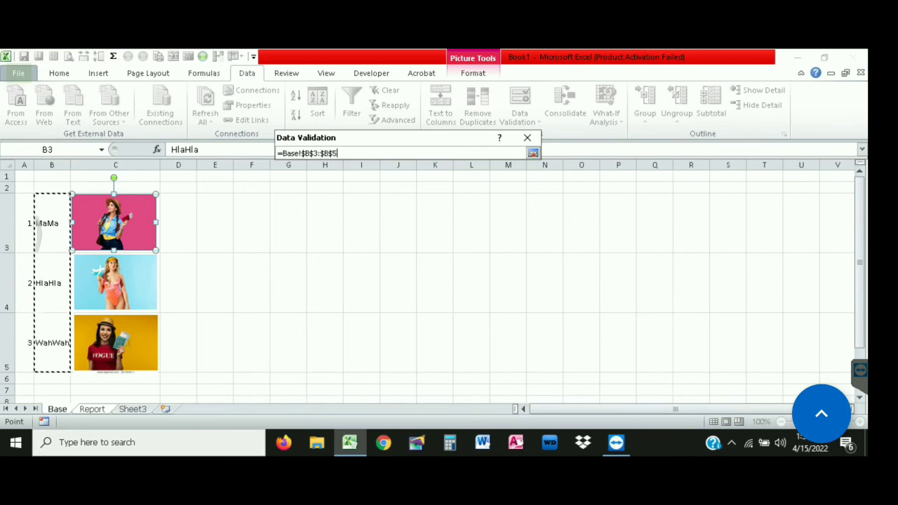
left_click(532, 153)
left_click(453, 329)
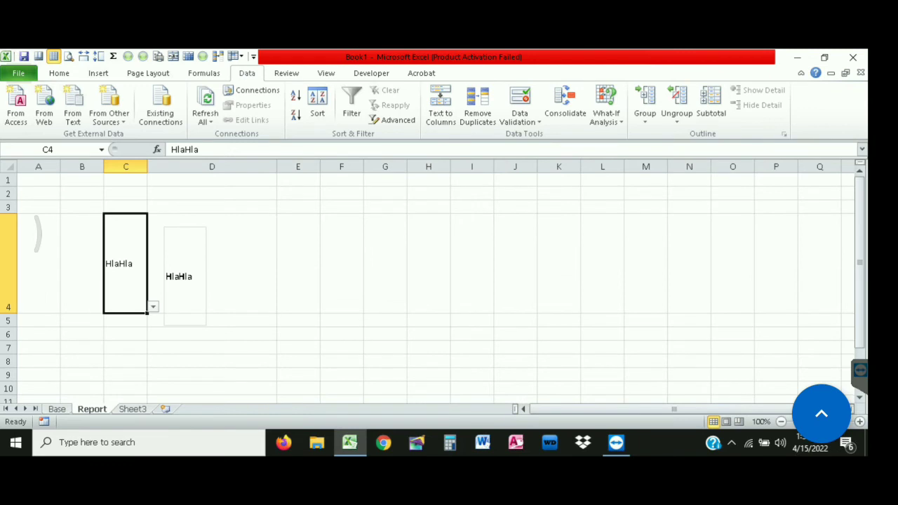
left_click(153, 307)
Pick MaMa, then HlaHla, and finally WahWah from C4's dropdown
left_click(119, 318)
left_click(153, 307)
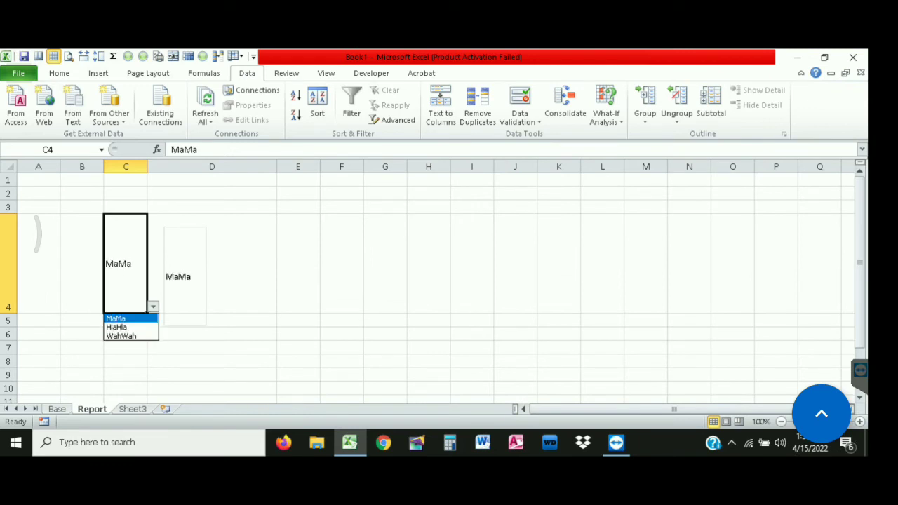
left_click(119, 327)
left_click(153, 307)
left_click(120, 336)
Line the linked picture up with row 4 and put its link formula into editing
left_click(185, 281)
left_click_drag(185, 281, 190, 268)
left_click(298, 270)
left_click(190, 268)
left_click(200, 335)
left_click(191, 268)
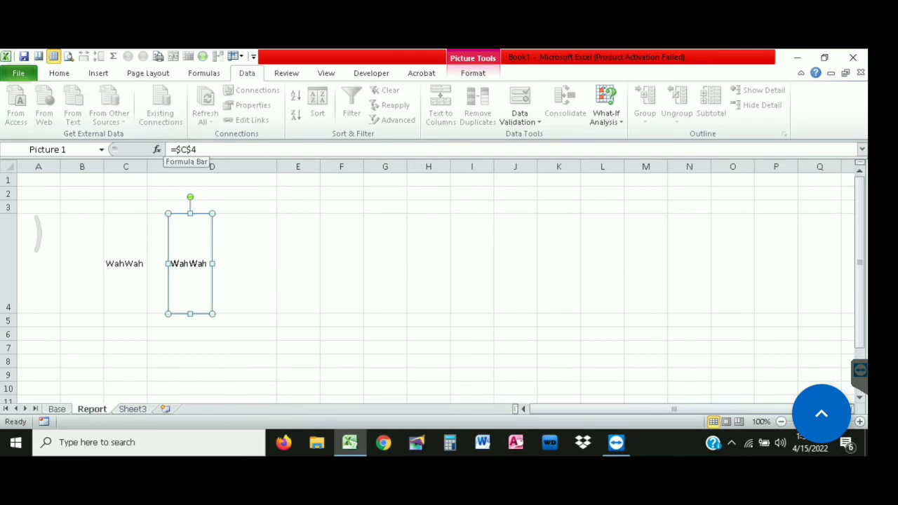
left_click(186, 150)
Change the picture's link from =$C$4 to =Photo and widen it leftward across column D
key("BackSpace")
key("BackSpace")
key("BackSpace")
key("BackSpace")
key("BackSpace")
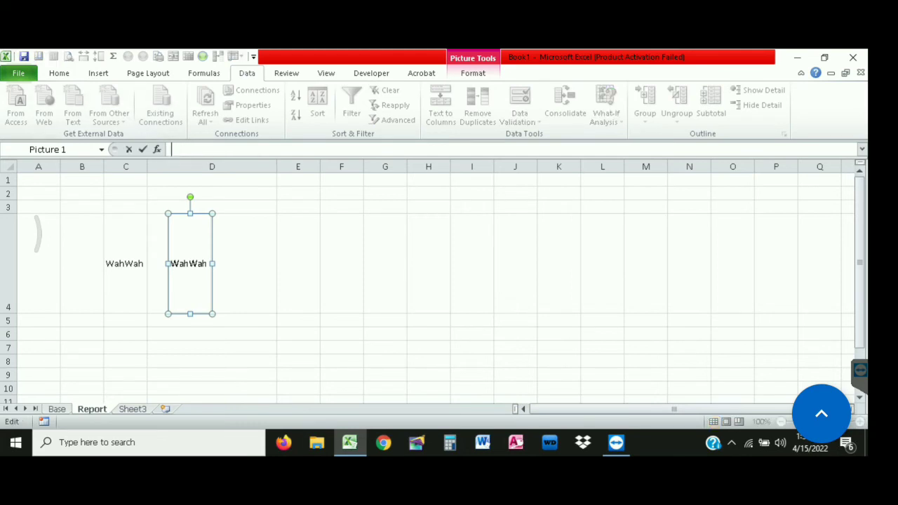
type("=ph")
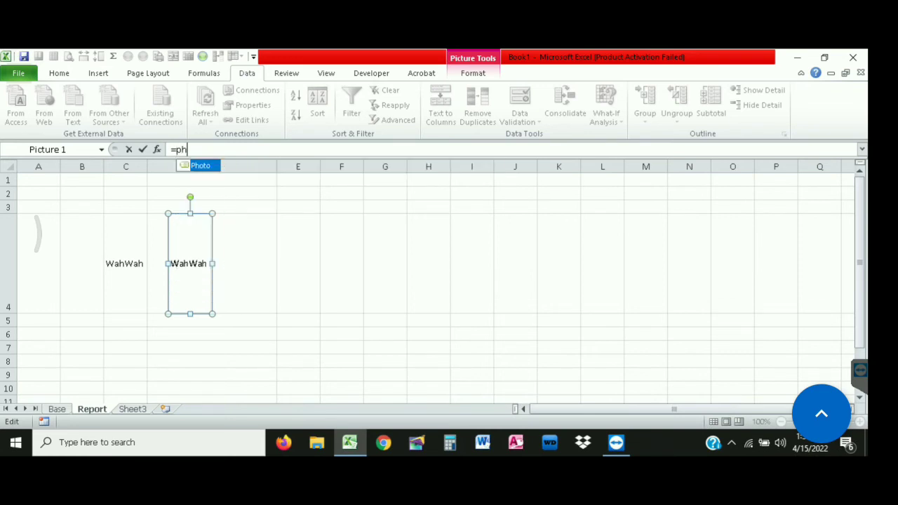
type("o")
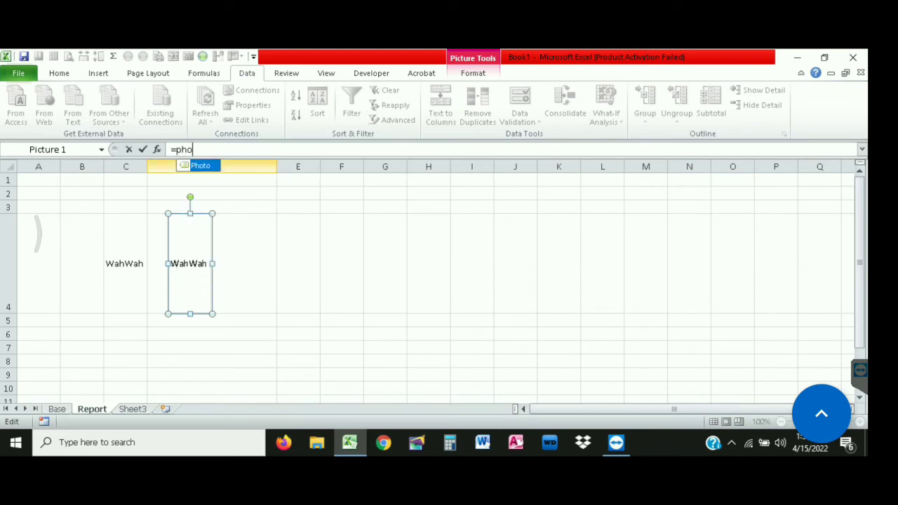
key("Tab")
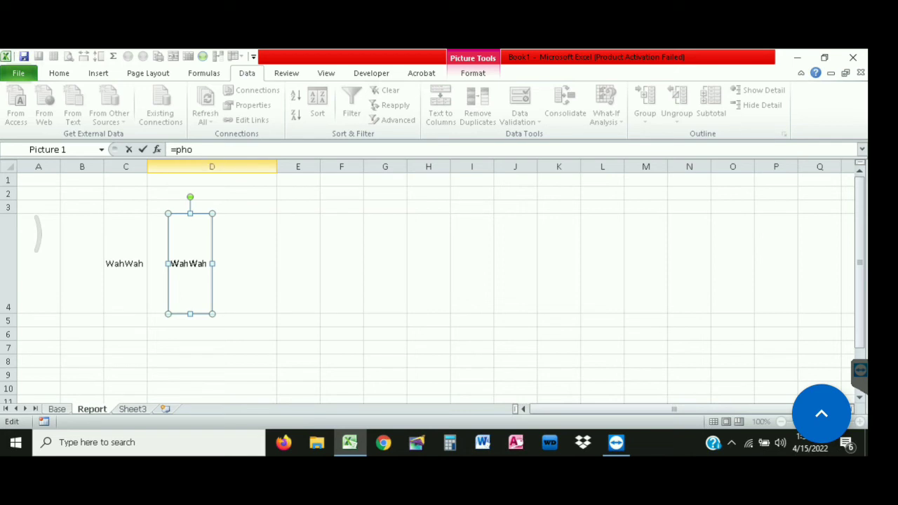
key("Return")
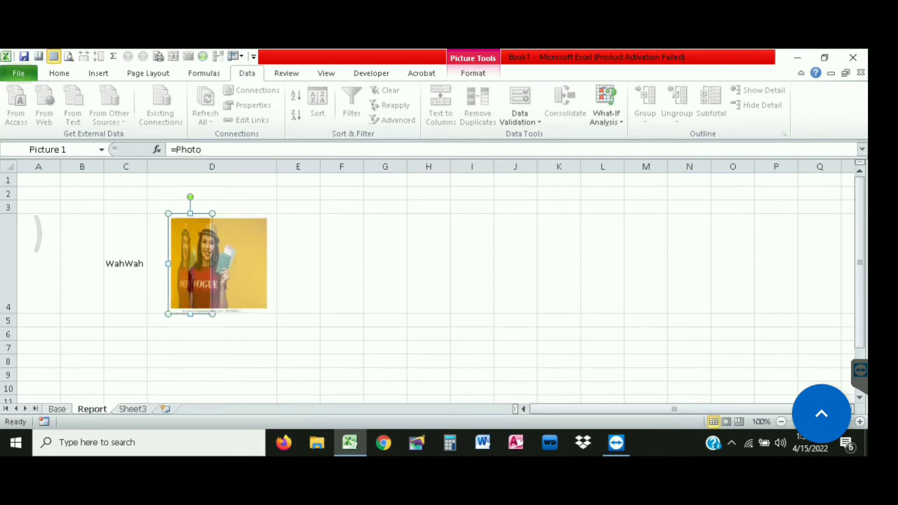
left_click_drag(168, 264, 150, 264)
left_click(126, 264)
key("alt+Down")
key("Up")
key("Up")
key("Return")
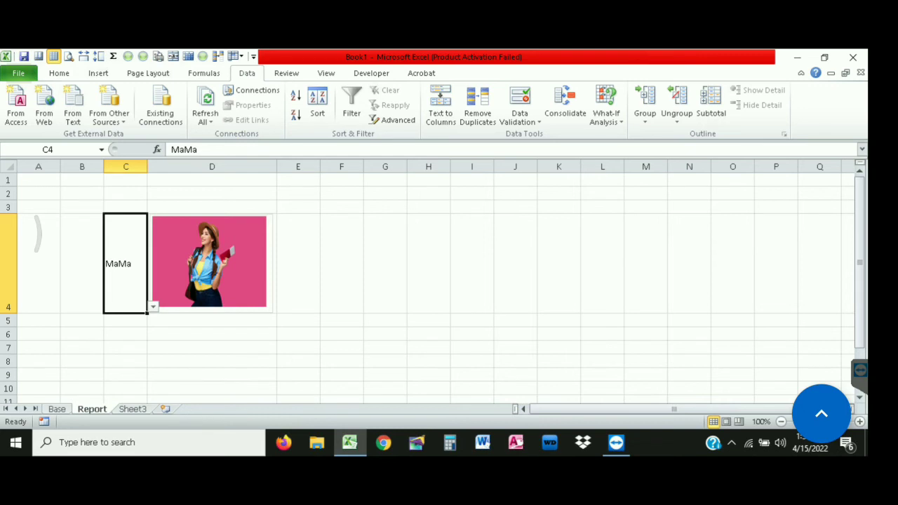
key("alt+Down")
key("Down")
key("Return")
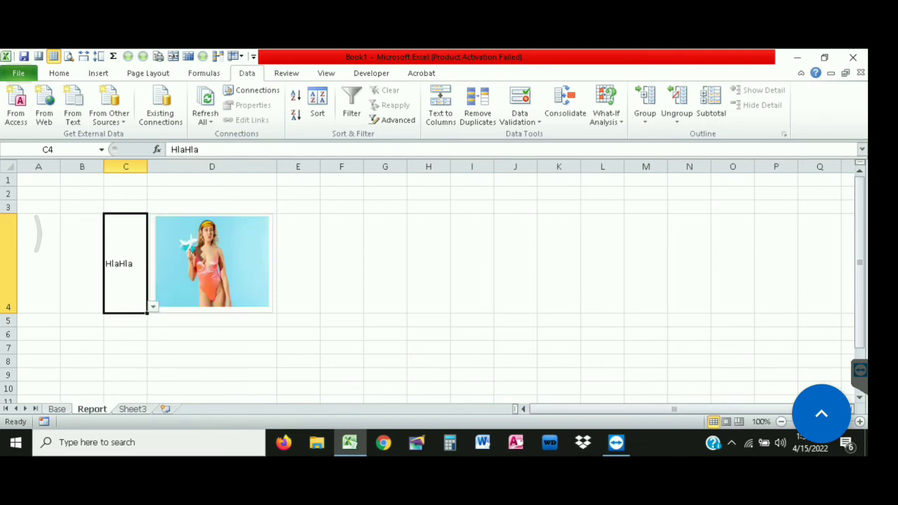
key("alt+Down")
key("Down")
key("Return")
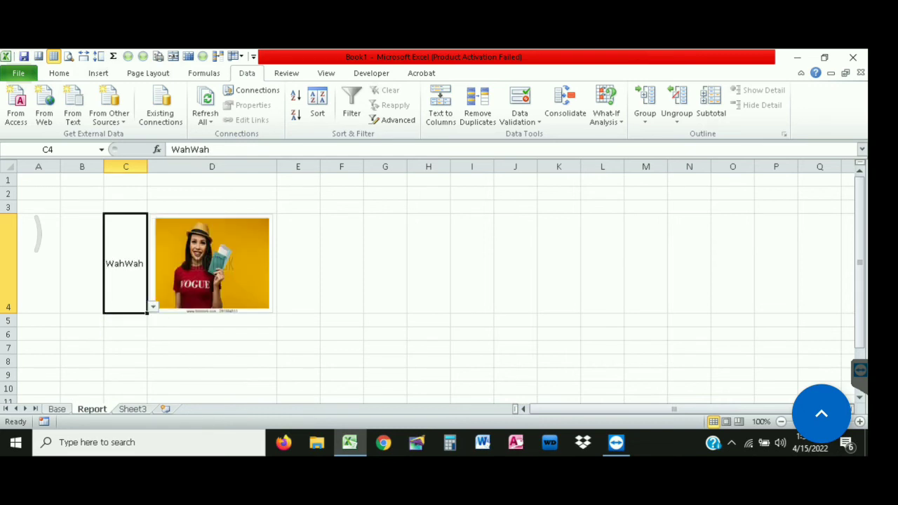
key("alt+Down")
key("Up")
key("Up")
key("Return")
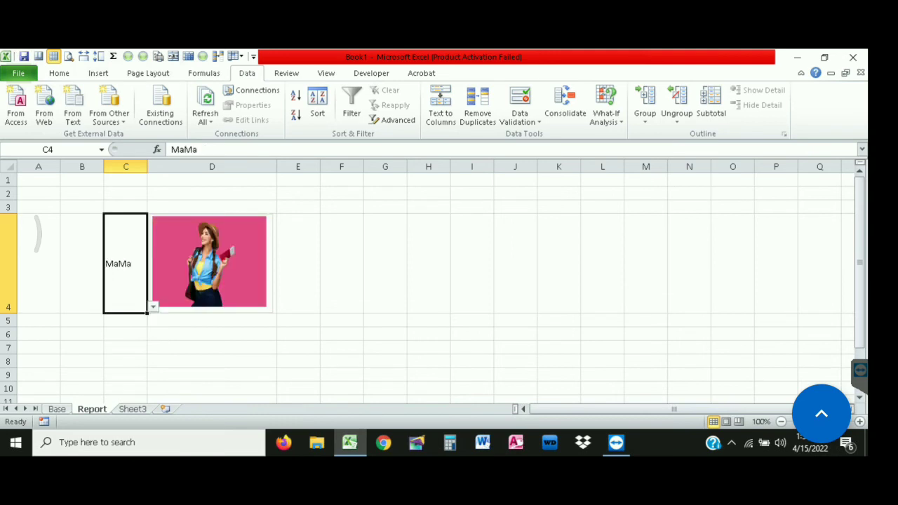
scroll(435, 280, "up", 2)
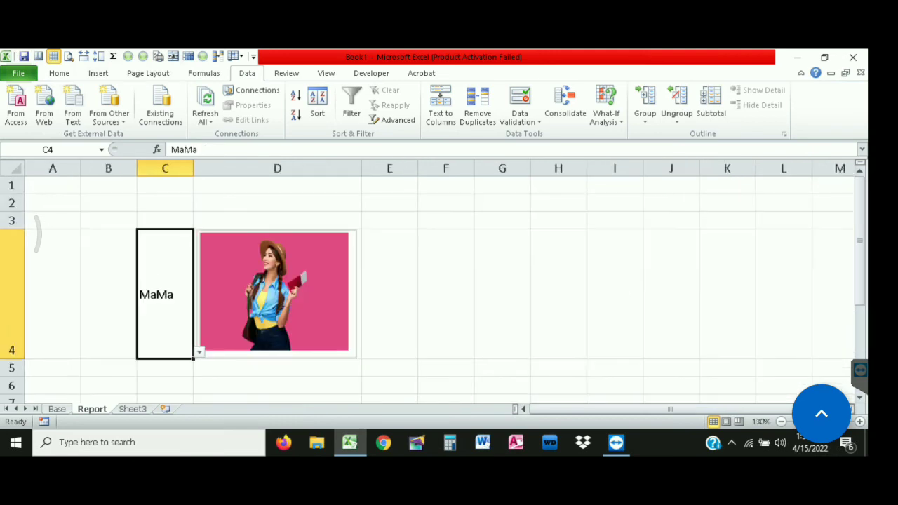
key("alt+Down")
key("Down")
key("Return")
key("alt+Down")
key("Down")
key("Return")
Save the workbook to the Desktop under the file name 'teaching file'
key("F12")
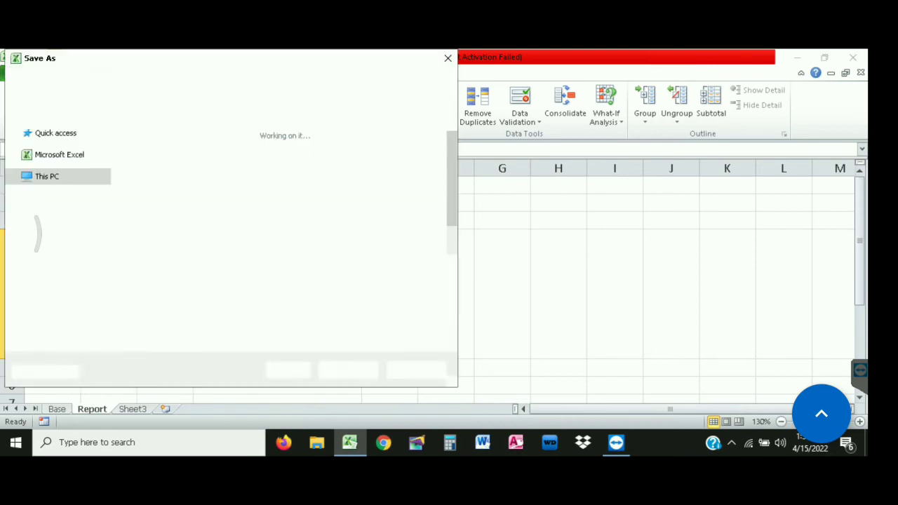
key("Escape")
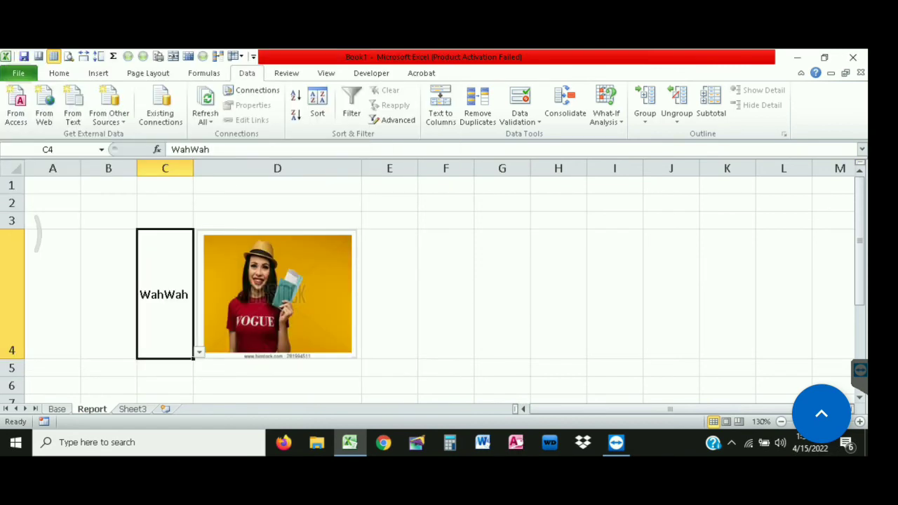
key("ctrl+s")
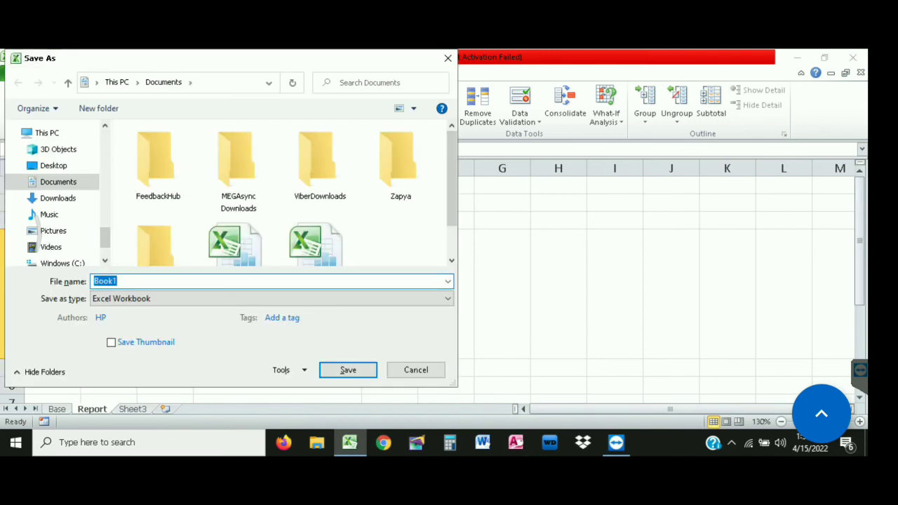
type("Train")
key("BackSpace")
key("BackSpace")
key("BackSpace")
key("BackSpace")
key("BackSpace")
type("teac")
type("hit")
type("ng fi")
type("le")
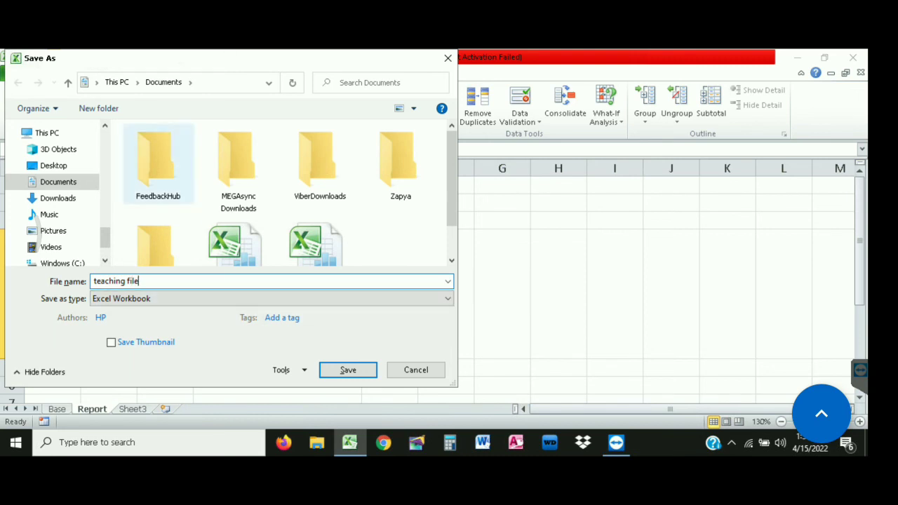
left_click(53, 166)
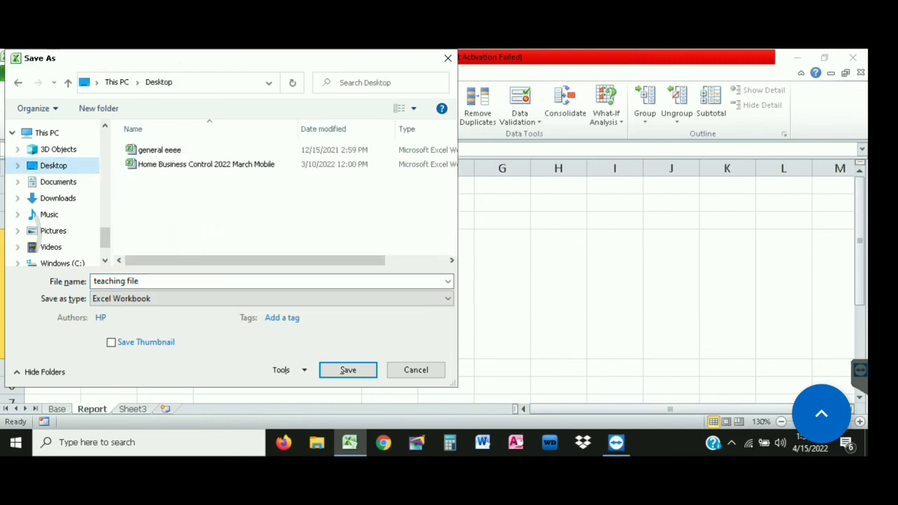
key("Return")
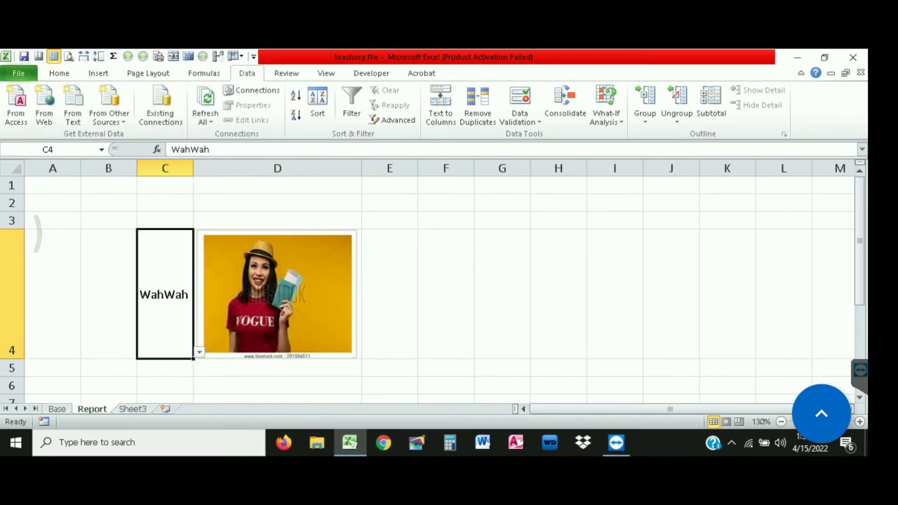
left_click(277, 295)
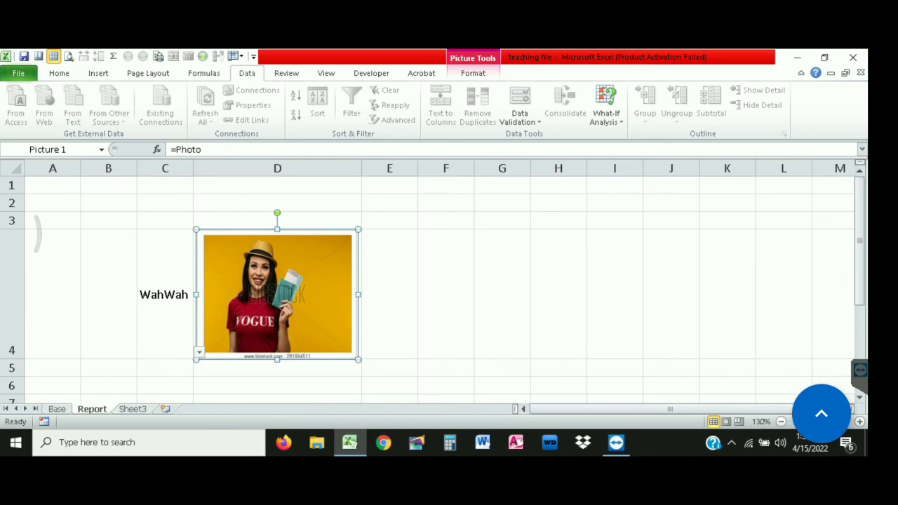
left_click(390, 295)
left_click(277, 295)
Enter the contact's phone number in cell D2
left_click(277, 203)
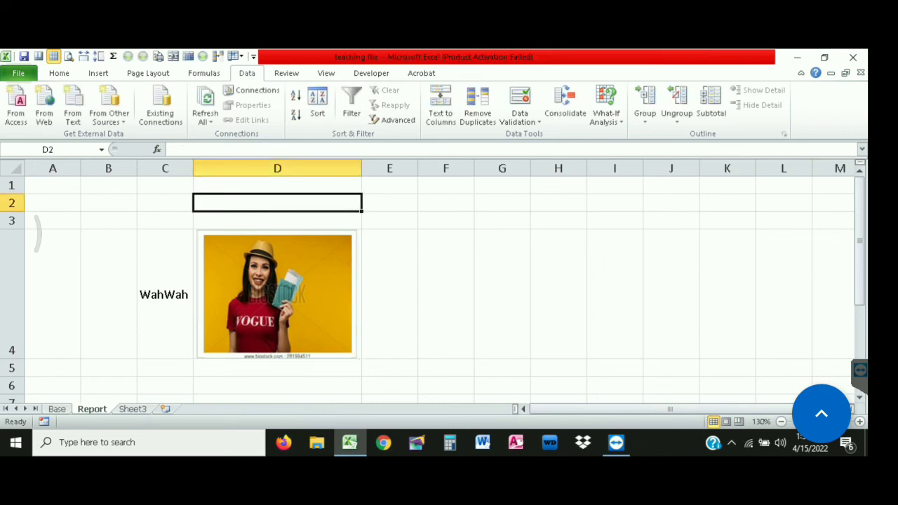
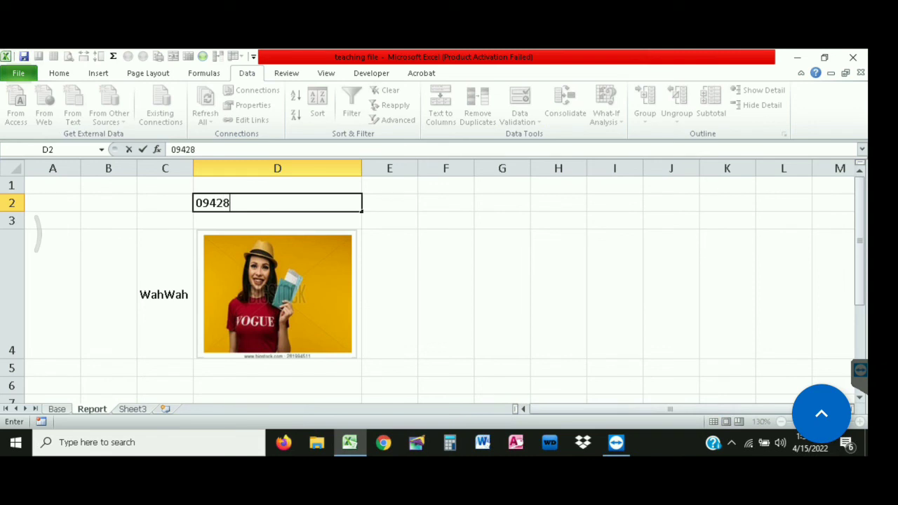
key("Return")
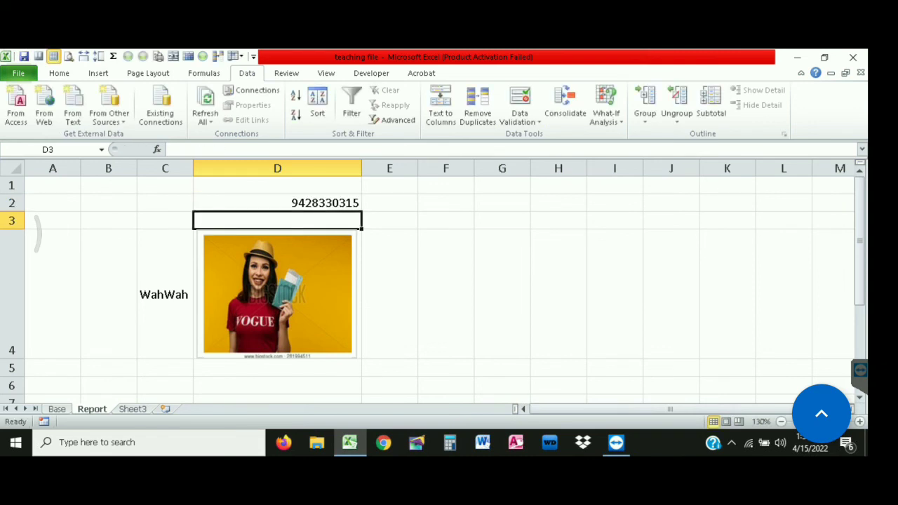
Enter the person's name in E2 beside it, then go back to D2
left_click(390, 202)
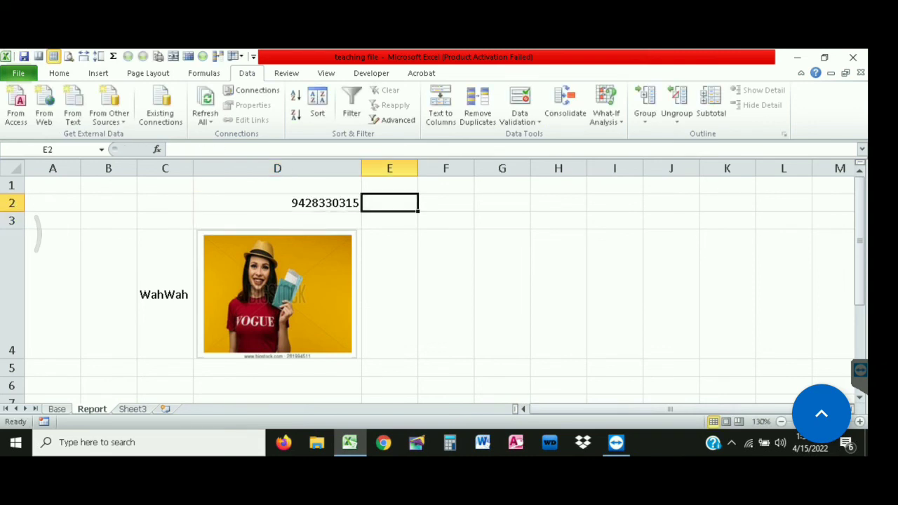
key("Return")
key("Up")
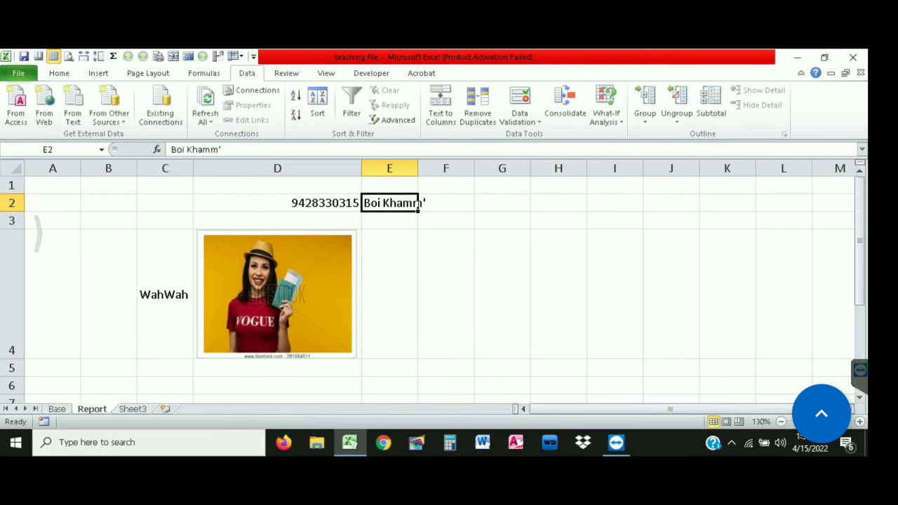
left_click(277, 203)
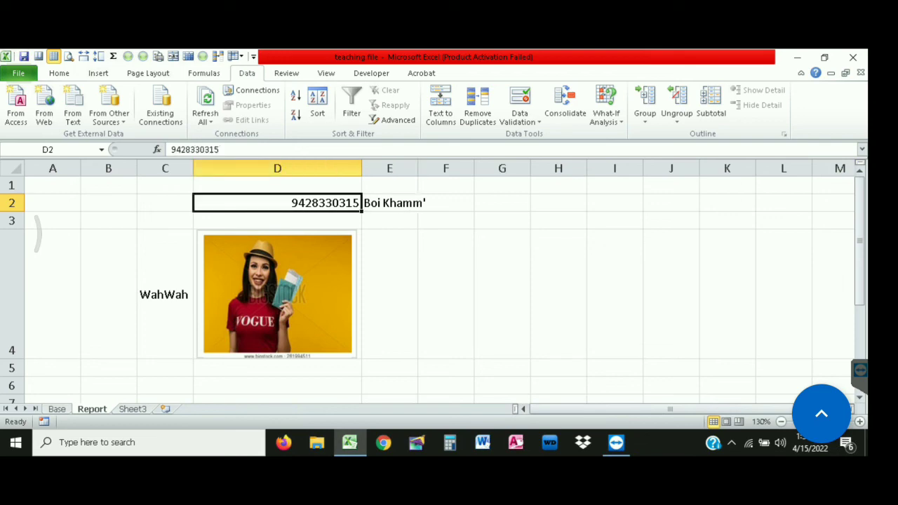